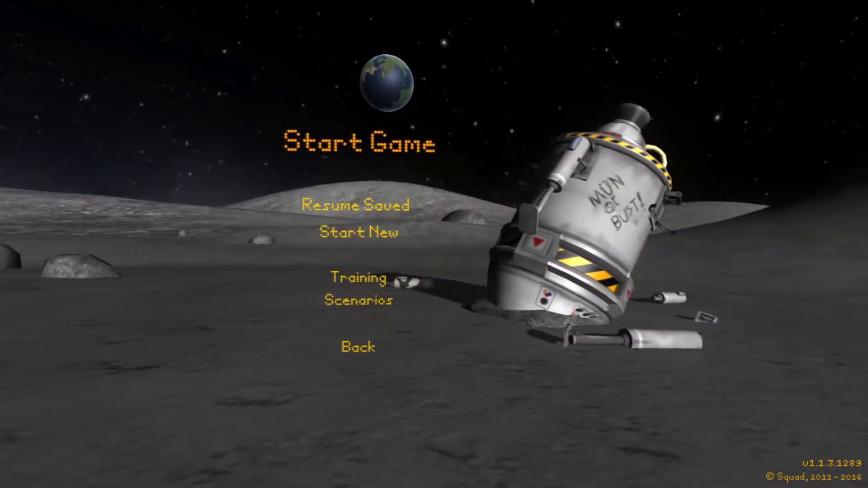
# - Start a new Career game and select the default save name for replacement
pyautogui.click(346, 232)
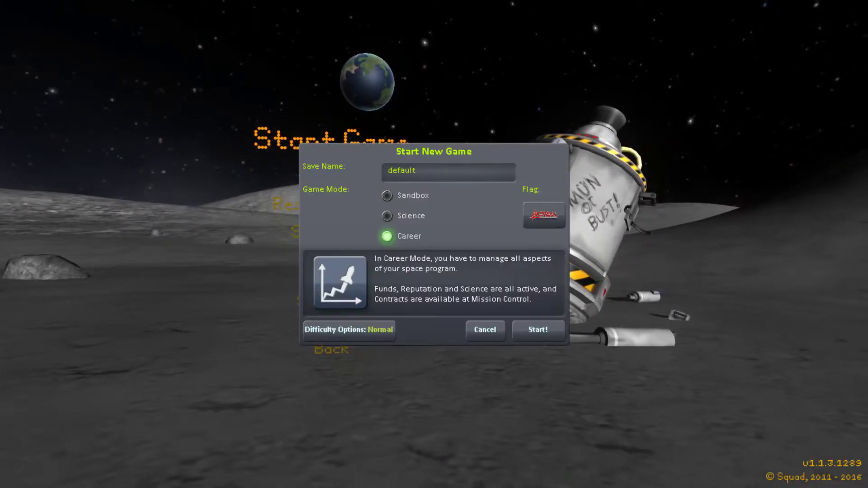
pyautogui.click(387, 215)
pyautogui.click(386, 236)
pyautogui.click(448, 170)
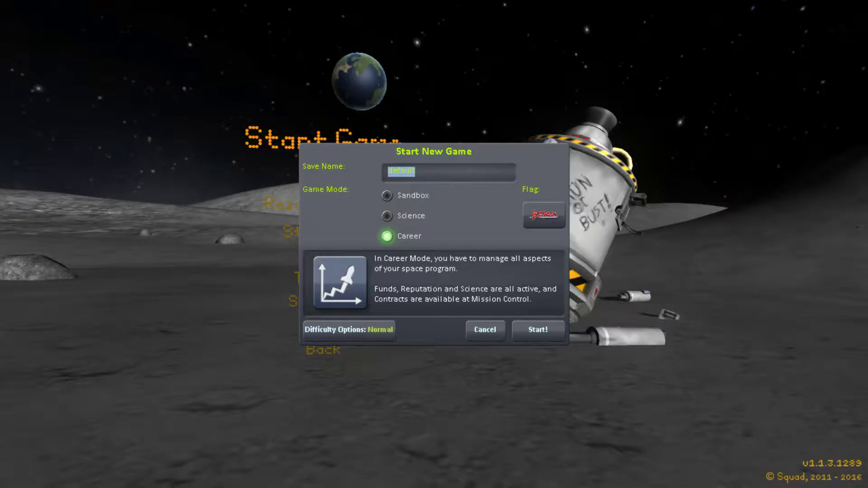
pyautogui.write('Axel Fails at Science')
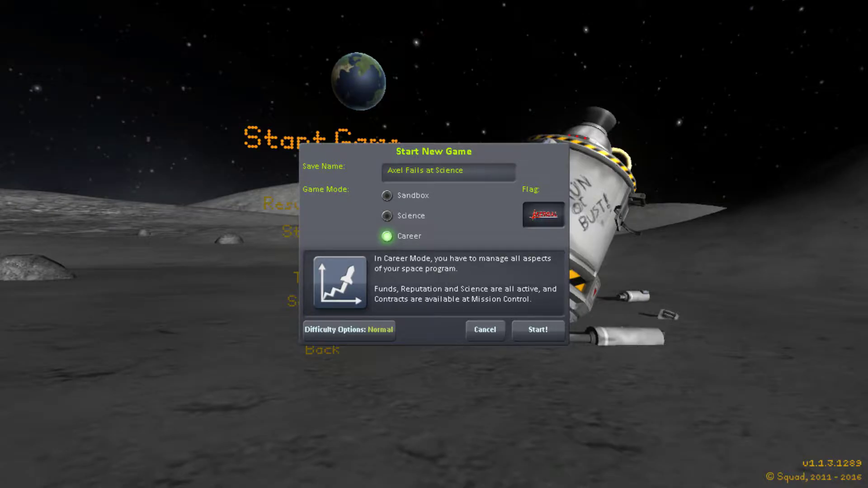
# - Choose the Kerbin flag for the space program and accept it
pyautogui.click(543, 215)
pyautogui.scroll(2, 499, 244)
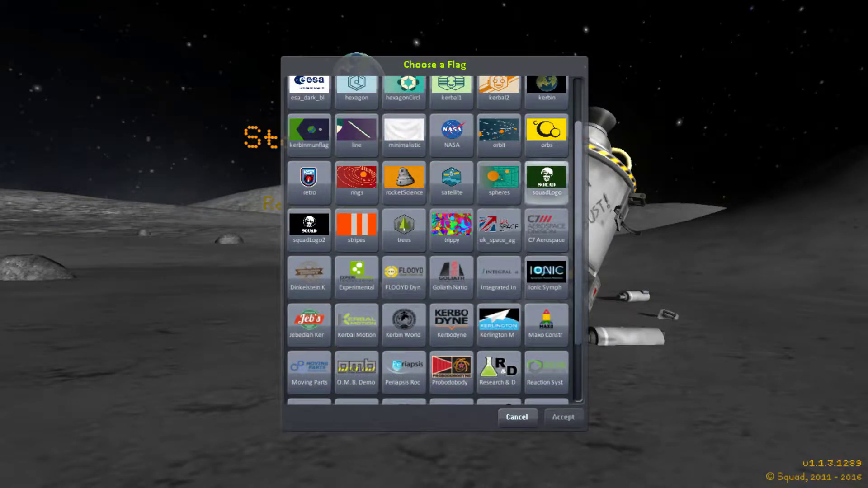
pyautogui.scroll(2, 498, 244)
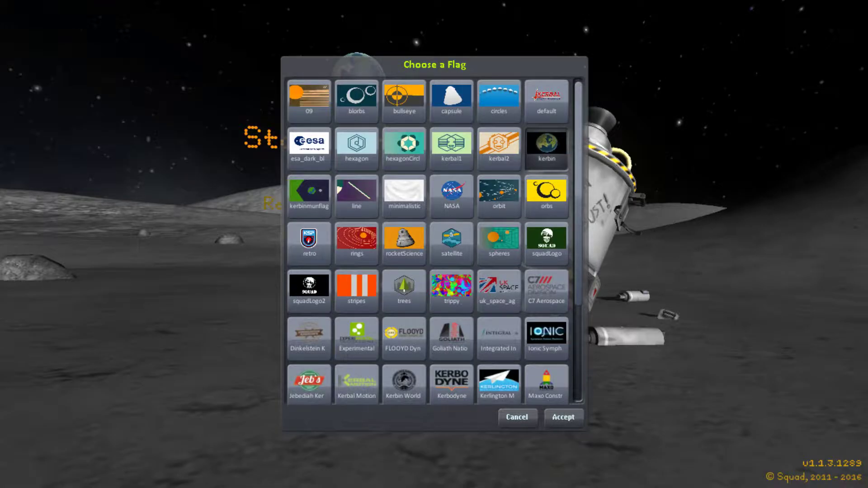
pyautogui.click(562, 417)
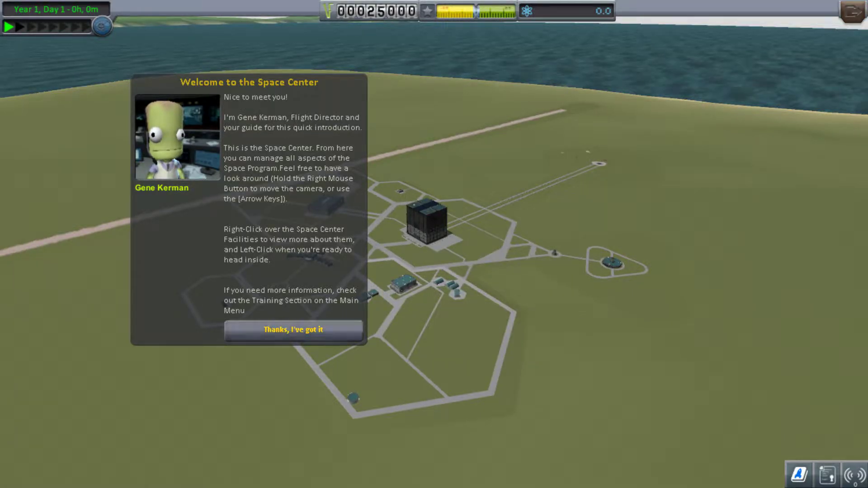
# - Dismiss Gene Kerman's Space Center welcome introduction
pyautogui.click(293, 330)
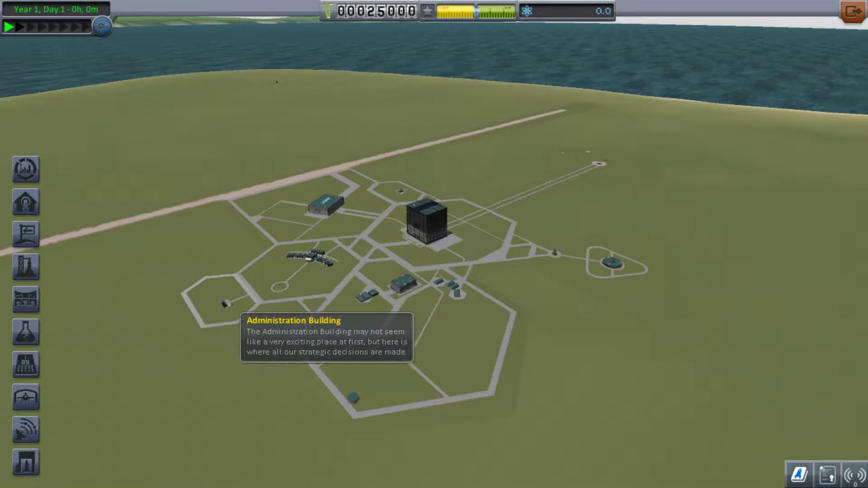
pyautogui.click(403, 283)
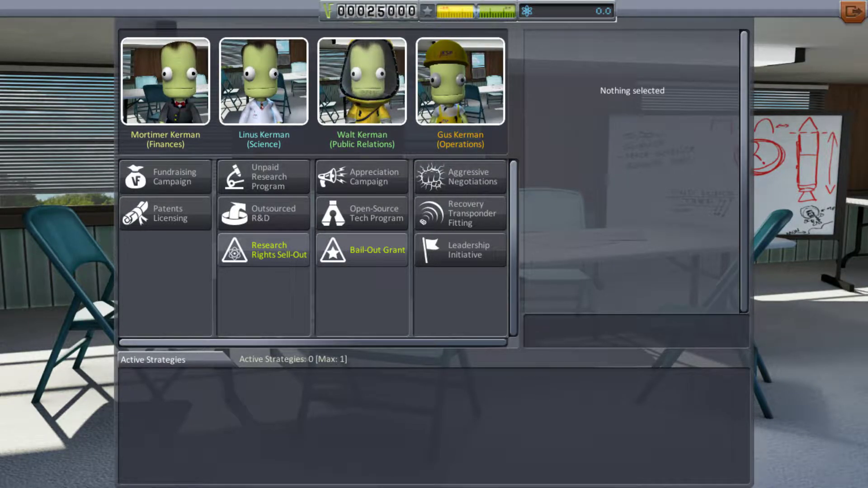
pyautogui.click(852, 11)
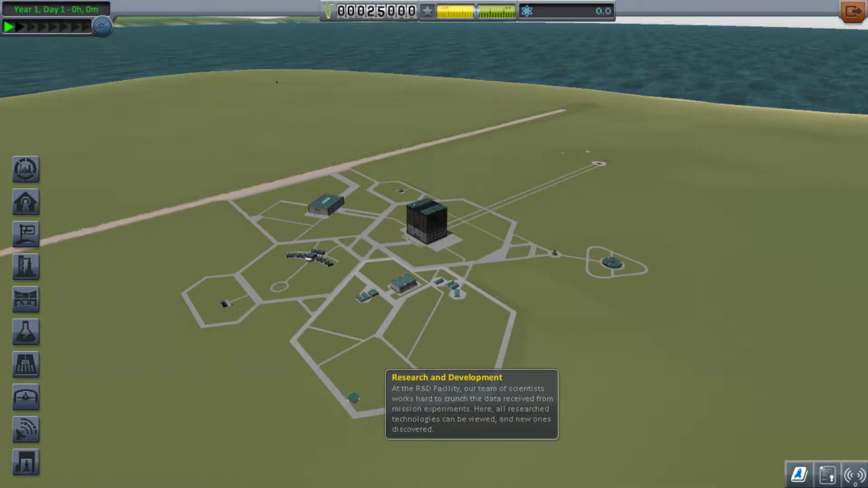
pyautogui.click(404, 284)
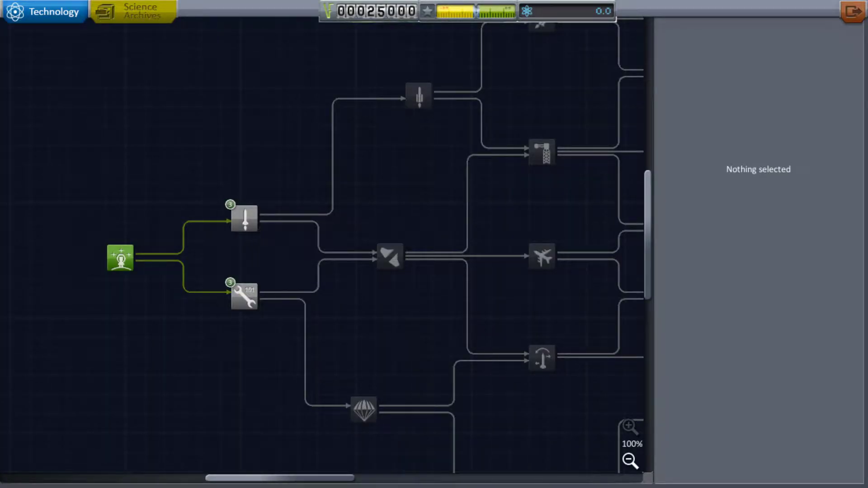
pyautogui.click(852, 12)
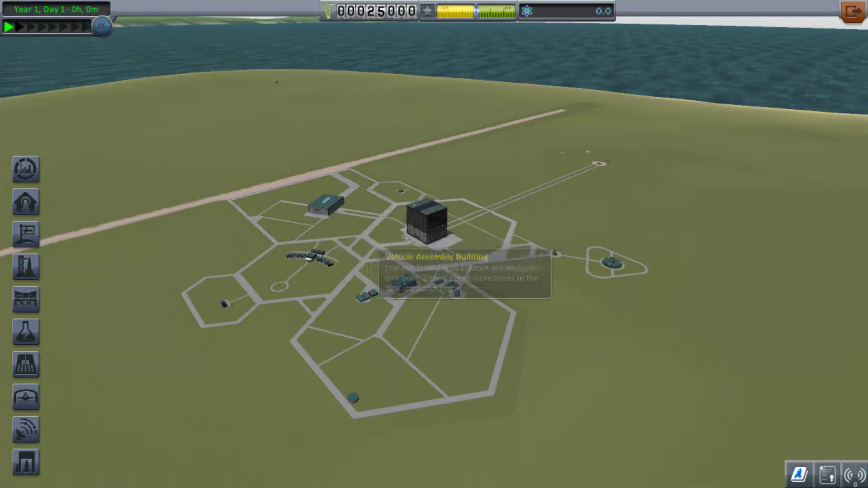
pyautogui.click(406, 280)
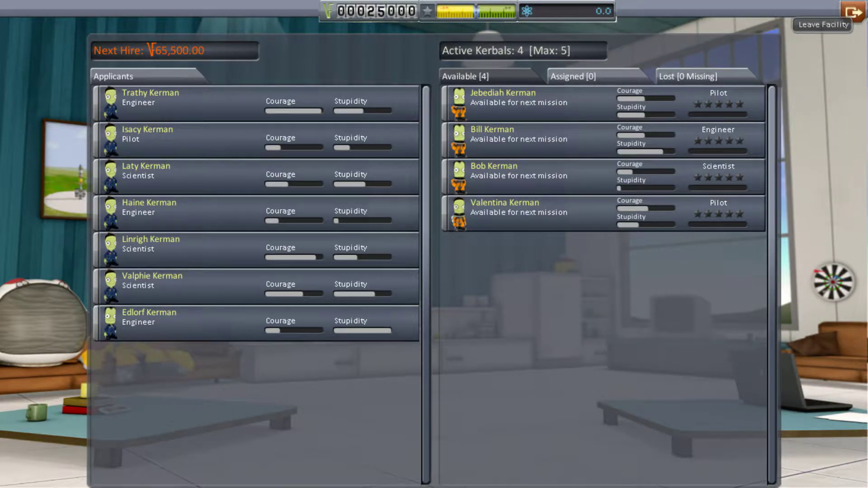
pyautogui.click(851, 12)
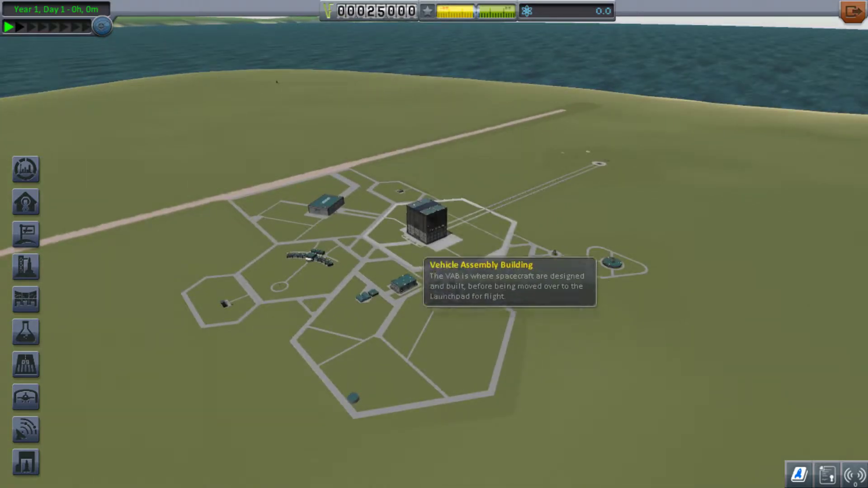
# - Accept the 'Launch our first vessel!' contract in Mission Control
pyautogui.click(412, 216)
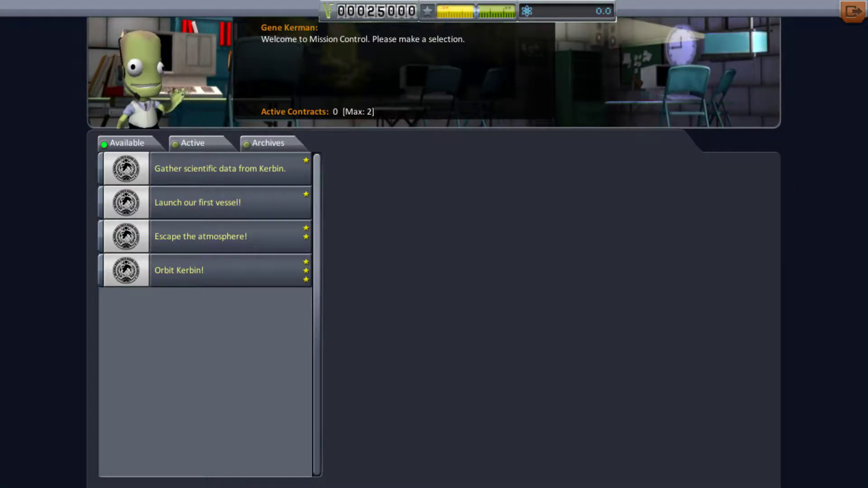
pyautogui.click(198, 202)
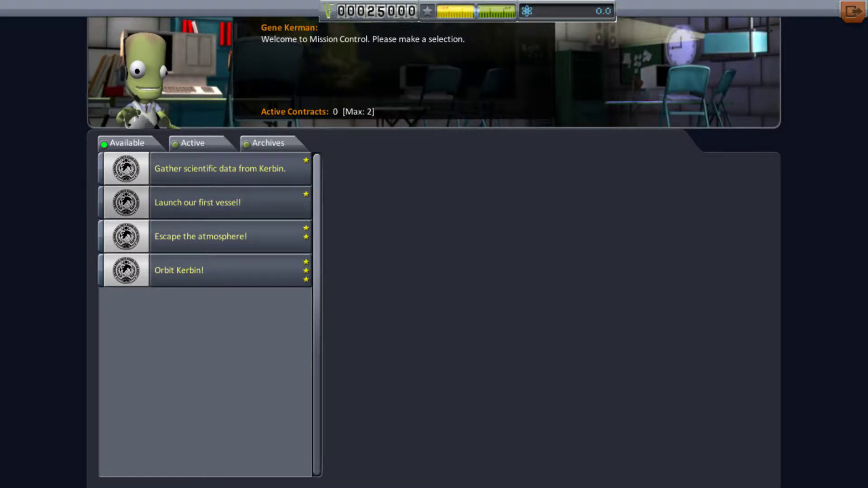
pyautogui.click(714, 154)
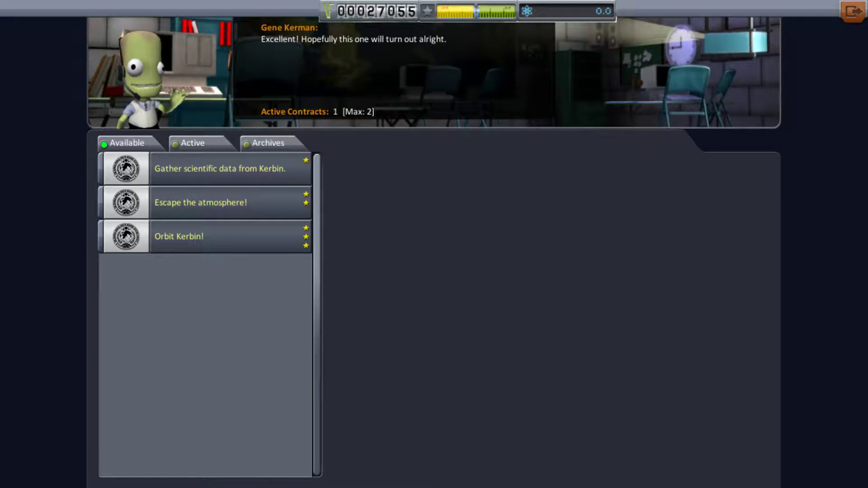
# - Accept the 'Gather scientific data from Kerbin.' contract and return to the Space Center
pyautogui.click(220, 168)
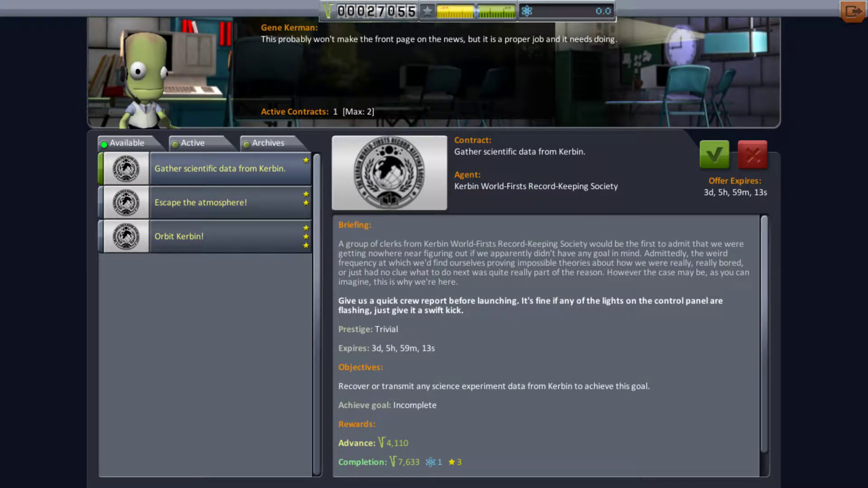
pyautogui.scroll(-1, 549, 339)
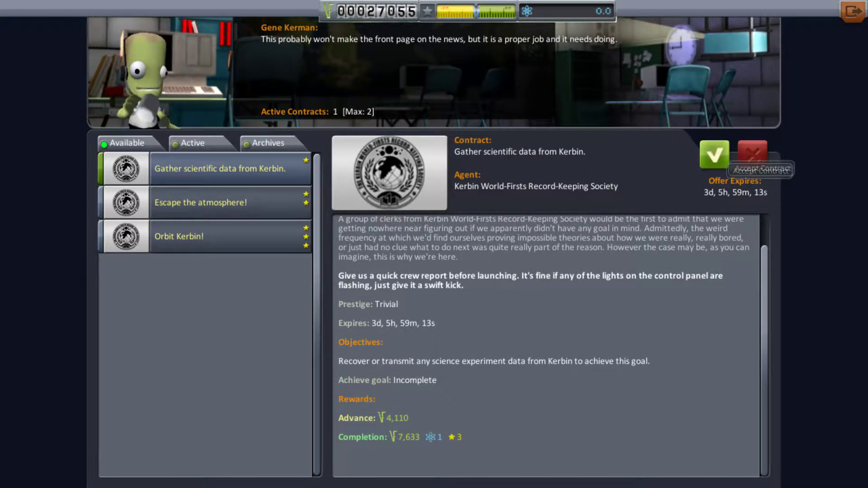
pyautogui.click(200, 203)
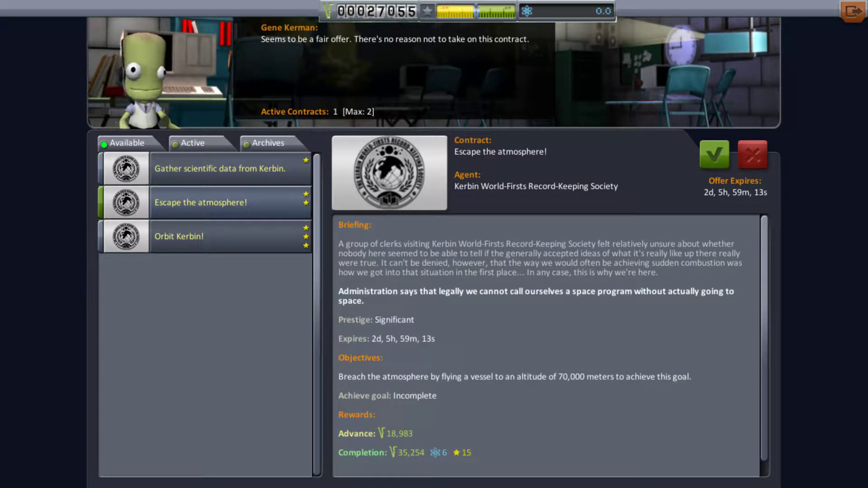
pyautogui.click(220, 168)
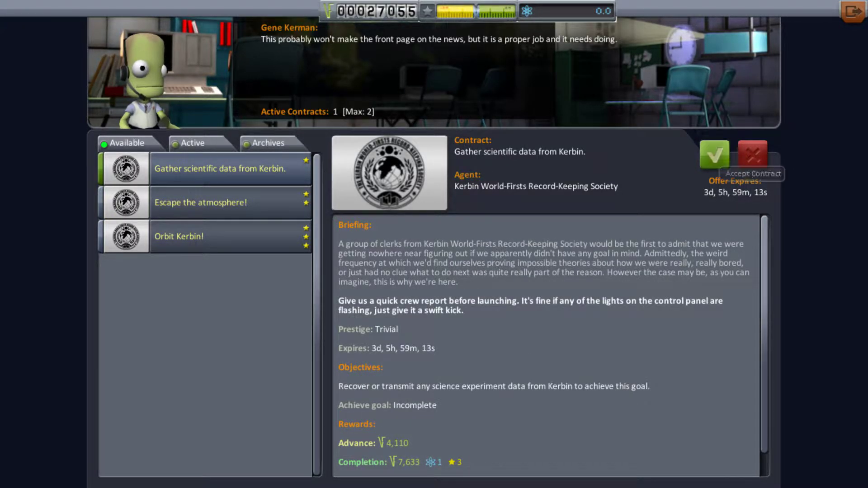
pyautogui.click(714, 154)
pyautogui.click(851, 12)
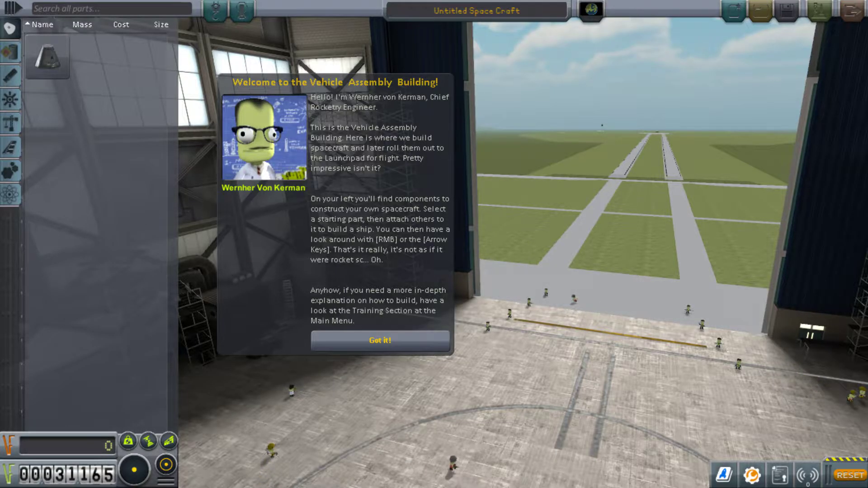
# - Place an Mk1 Command Pod with an RT-10 solid booster below it, raised in the hangar
pyautogui.click(379, 339)
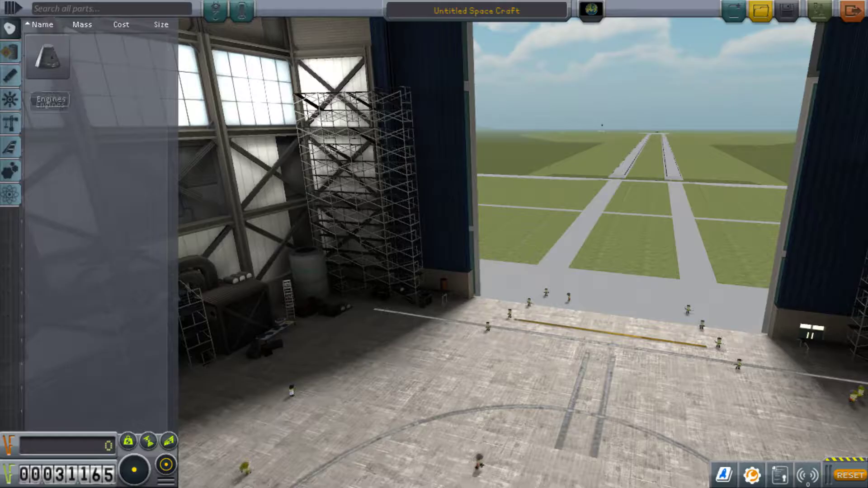
pyautogui.click(48, 58)
pyautogui.click(521, 244)
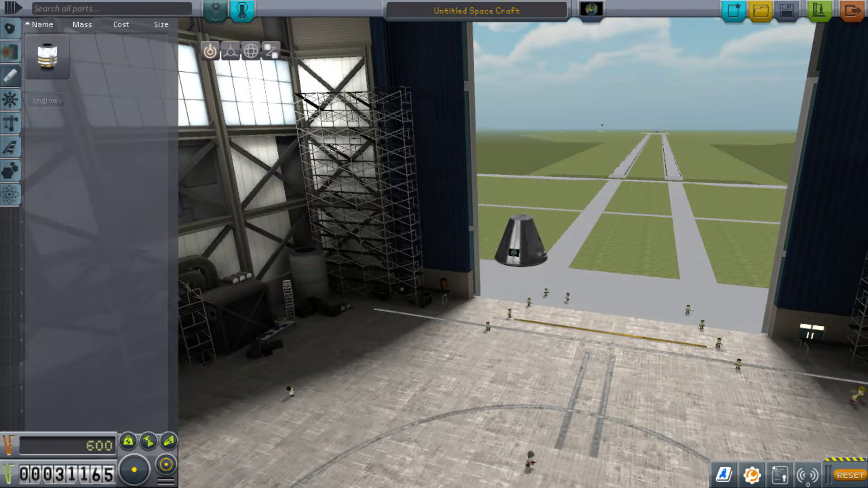
pyautogui.click(47, 56)
pyautogui.click(521, 291)
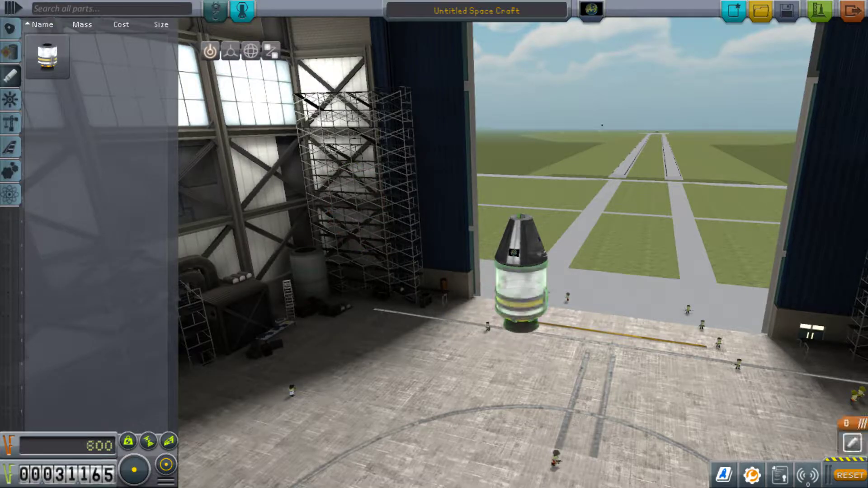
pyautogui.moveTo(521, 284); pyautogui.dragTo(538, 204)
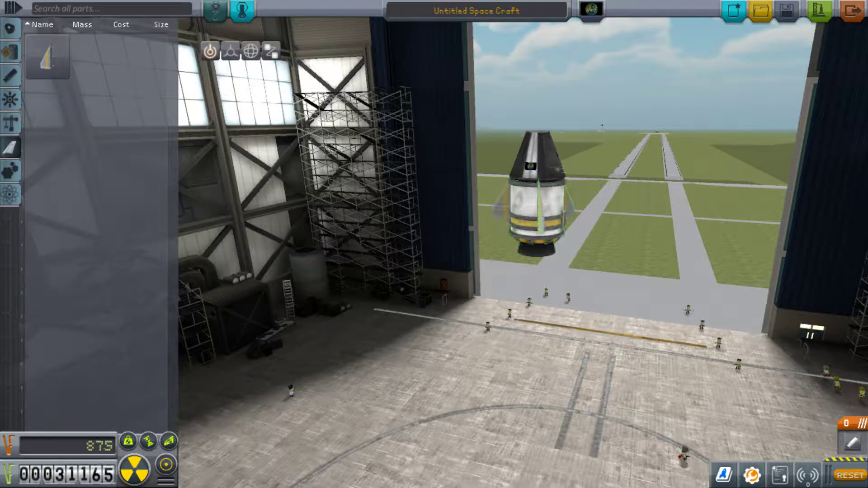
# - Attach fins around the booster and an Mk16 parachute on top of the pod
pyautogui.click(536, 203)
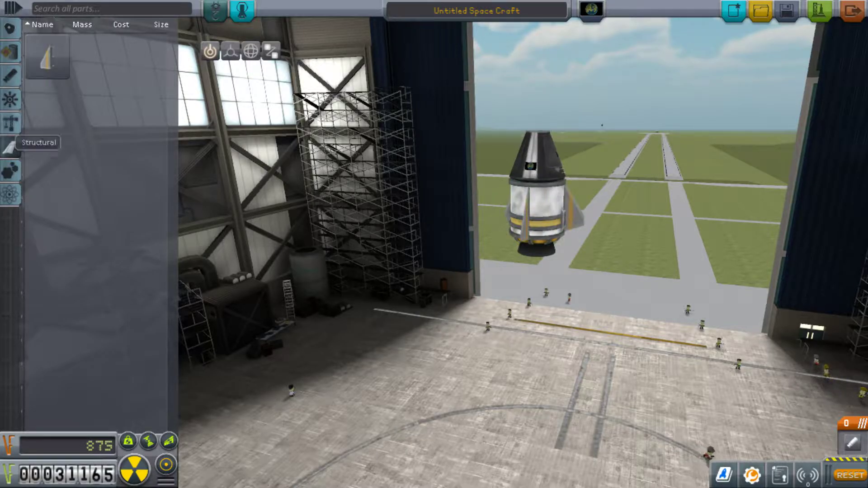
pyautogui.click(47, 60)
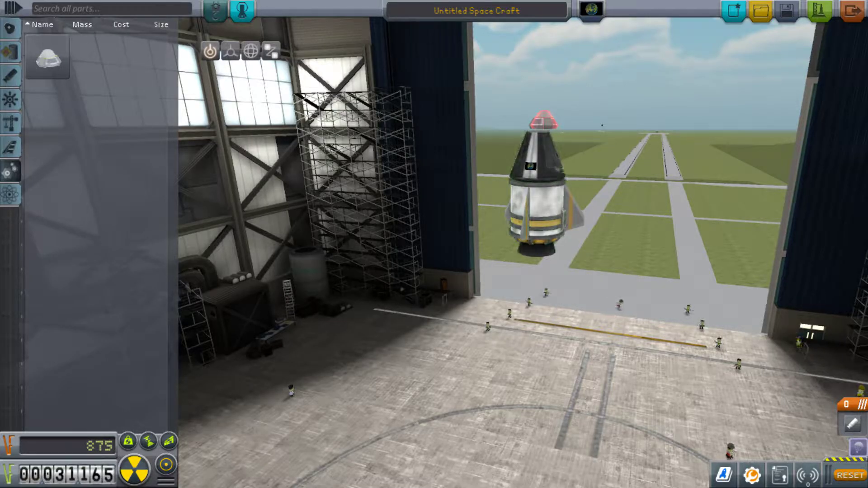
pyautogui.click(537, 129)
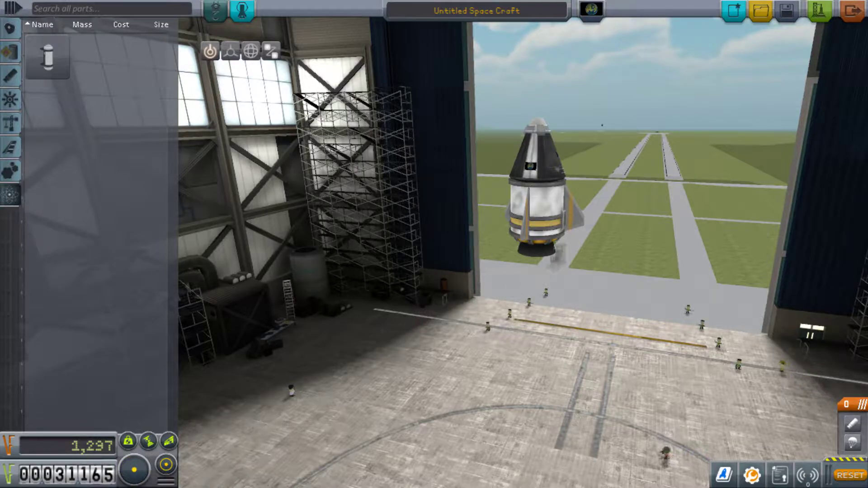
pyautogui.moveTo(515, 271); pyautogui.dragTo(312, 224)
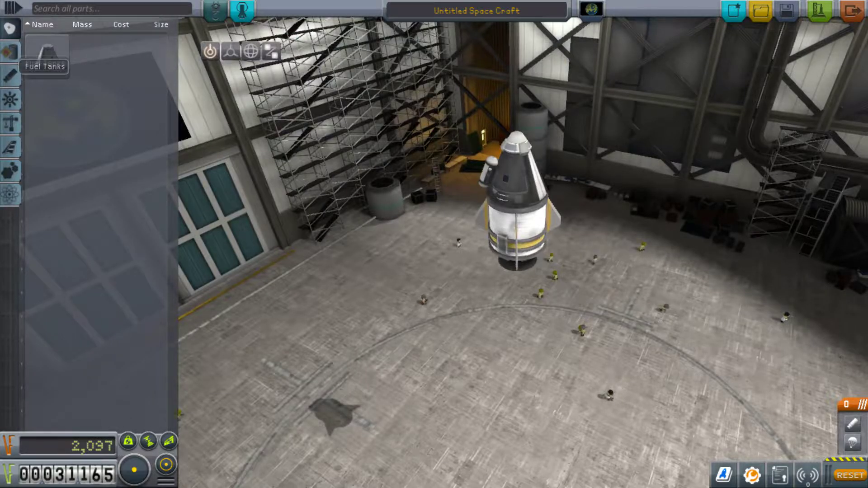
pyautogui.click(10, 100)
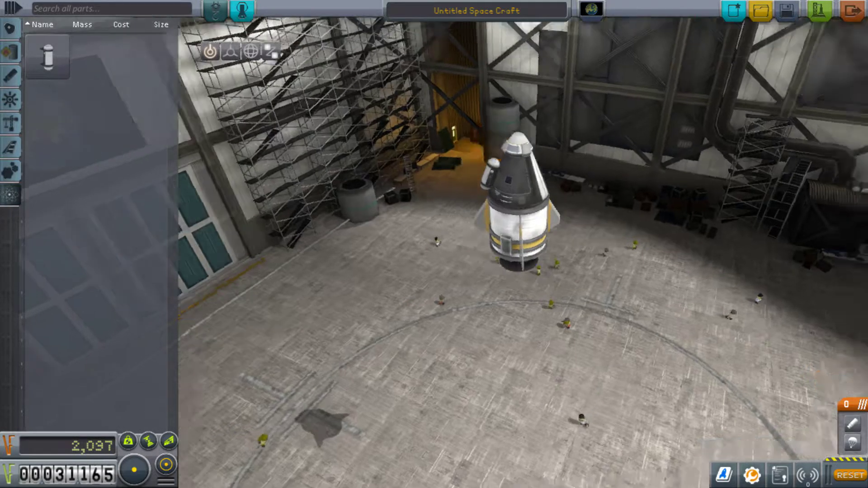
pyautogui.moveTo(515, 271); pyautogui.dragTo(678, 258)
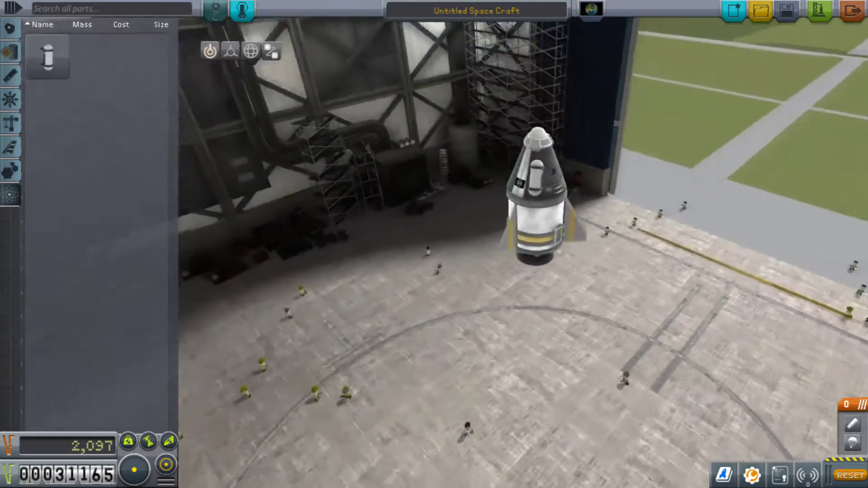
# - Erase 'Untitled Space Craft' so the craft can be renamed 'Tiny But Mighty'
pyautogui.click(475, 10)
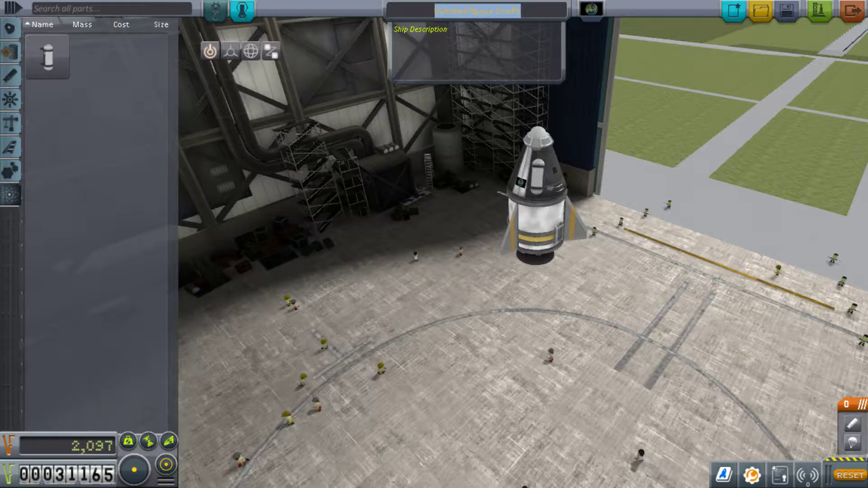
pyautogui.write('Tin')
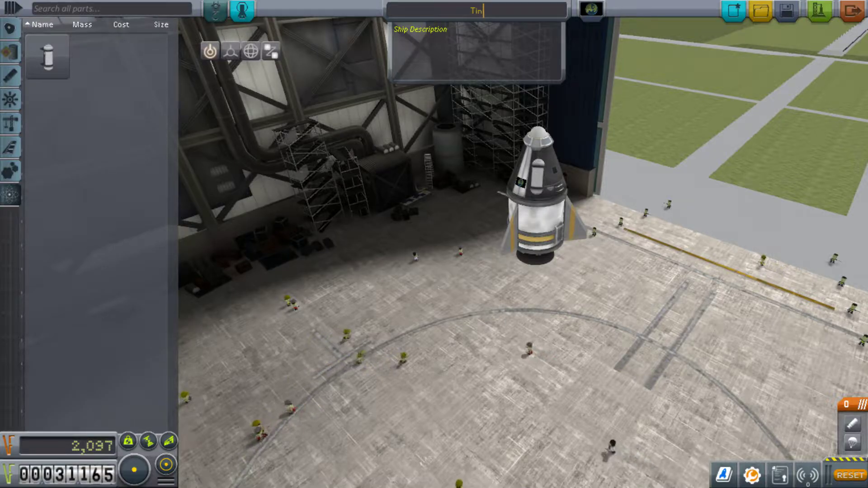
pyautogui.write('y Roc')
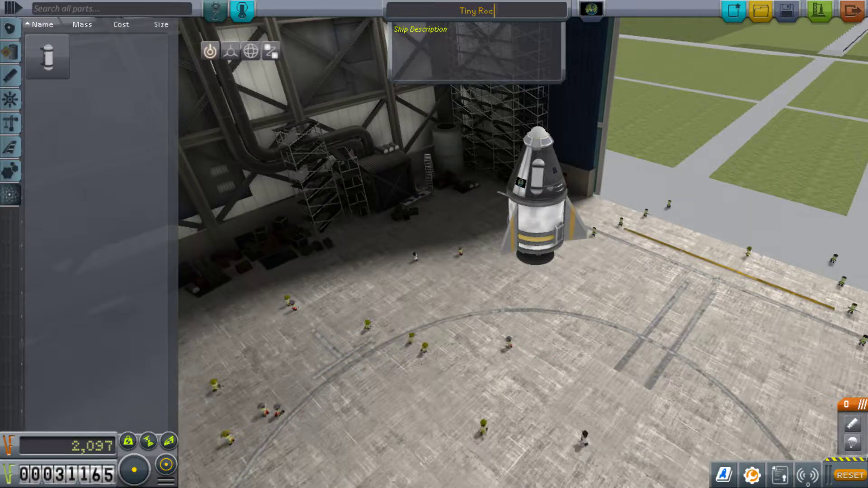
pyautogui.write('k')
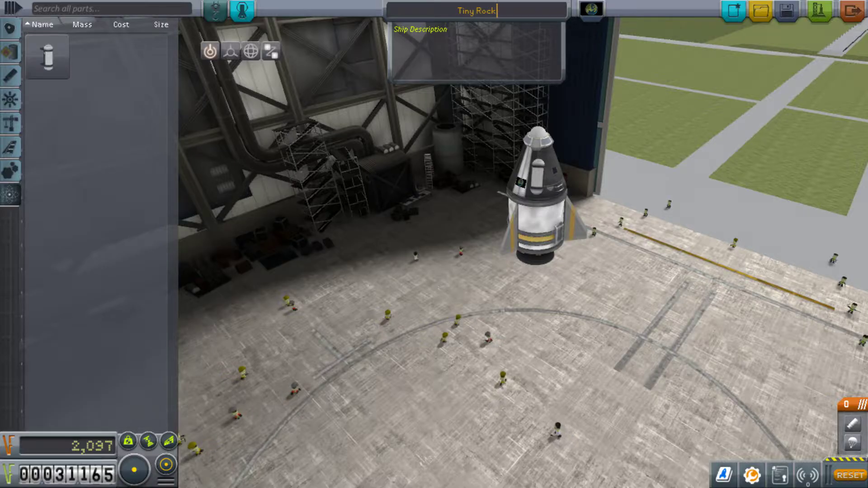
pyautogui.press('BackSpace')
pyautogui.press('BackSpace')
pyautogui.press('BackSpace')
pyautogui.press('BackSpace')
pyautogui.write('But ')
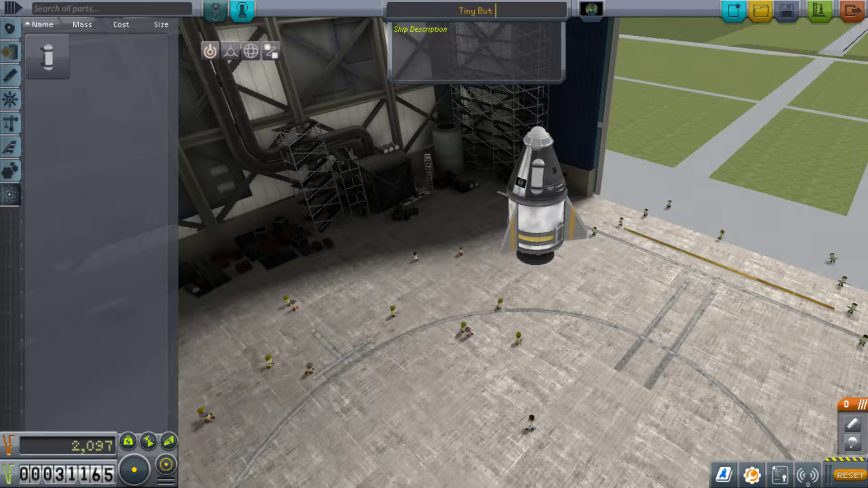
pyautogui.write('Mighty')
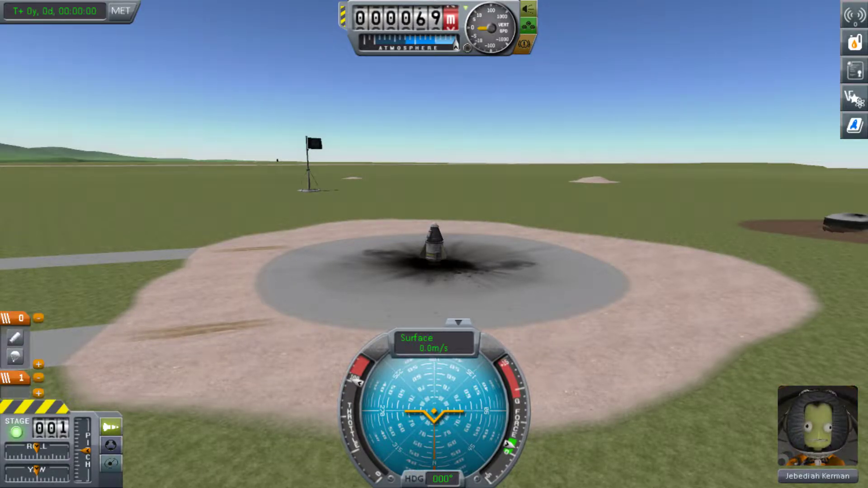
# - Move the booster into its own earlier stage, launch and steer the rocket sideways
pyautogui.moveTo(15, 337); pyautogui.dragTo(15, 385)
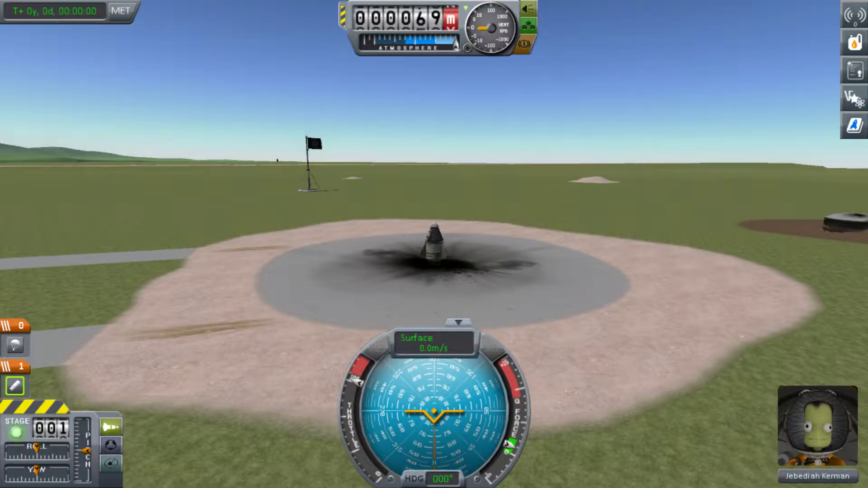
pyautogui.press('space')
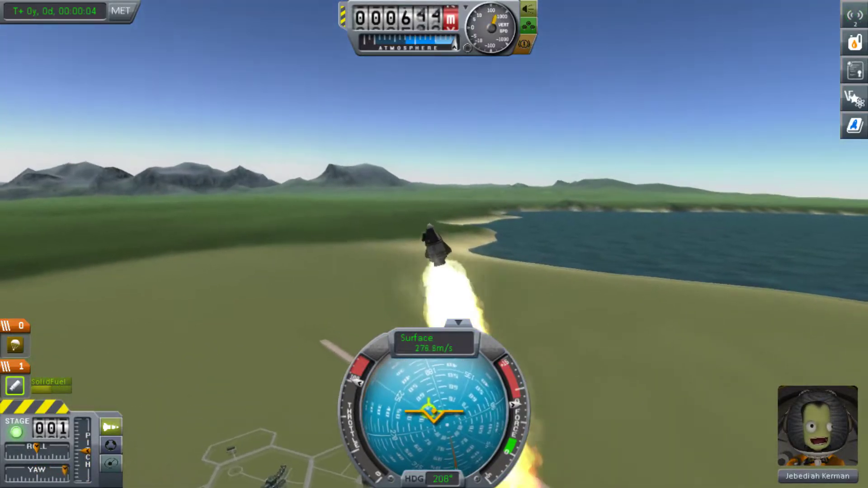
pyautogui.press('d')
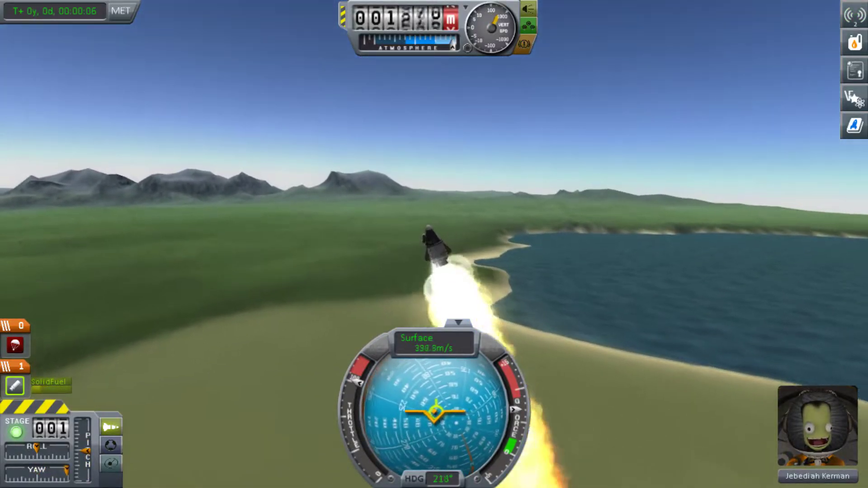
# - Observe the Mystery Goo and attempt to transmit the observation data
pyautogui.rightClick(434, 241)
pyautogui.click(563, 250)
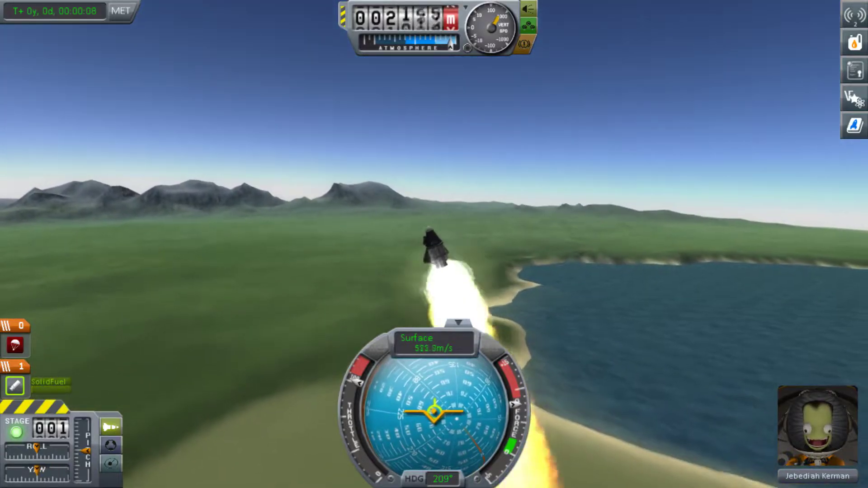
pyautogui.click(433, 241)
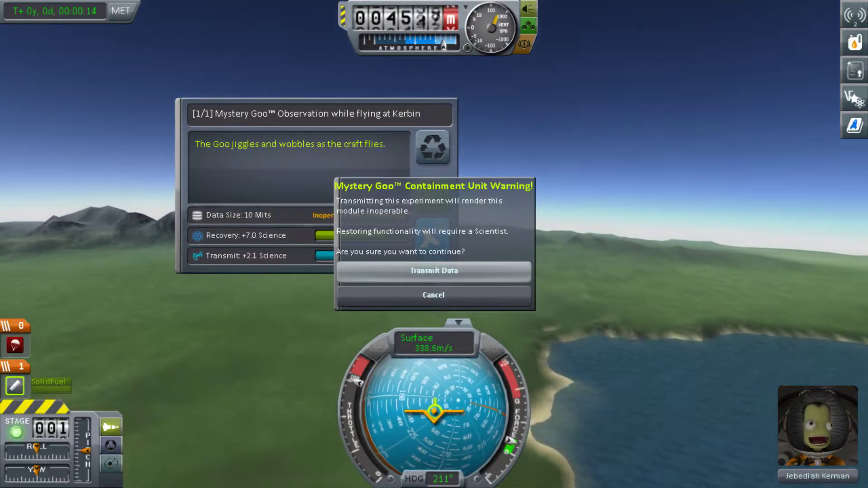
pyautogui.click(434, 271)
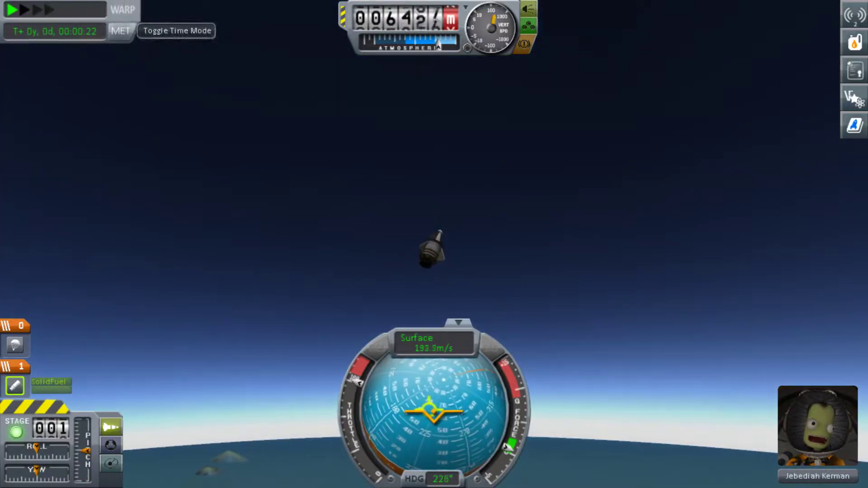
# - Time-warp through the coast, return to 1x and deploy the parachute
pyautogui.press('.')
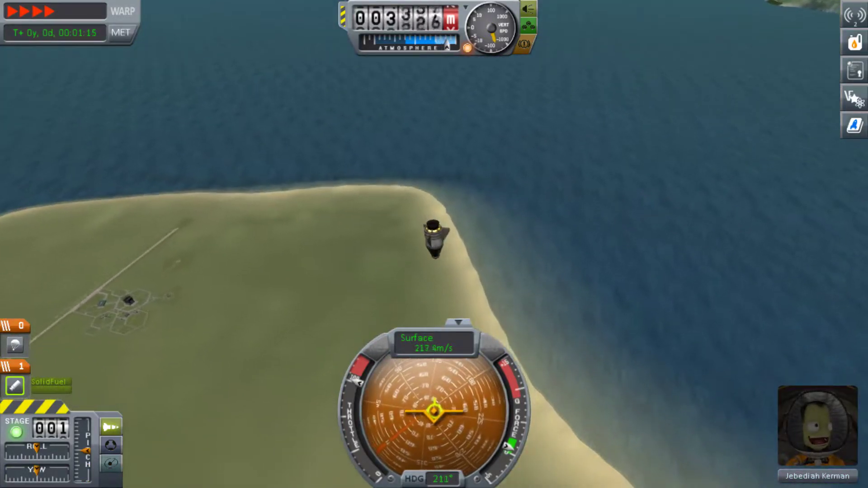
pyautogui.press(',')
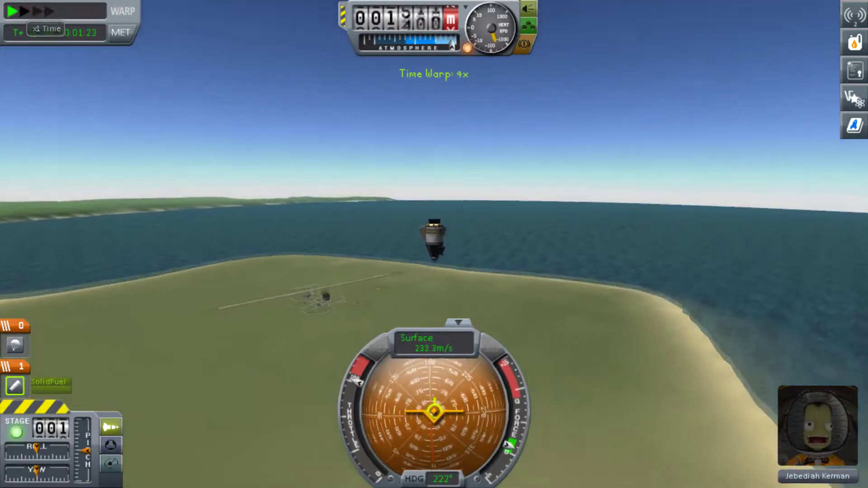
pyautogui.press(',')
pyautogui.press(',')
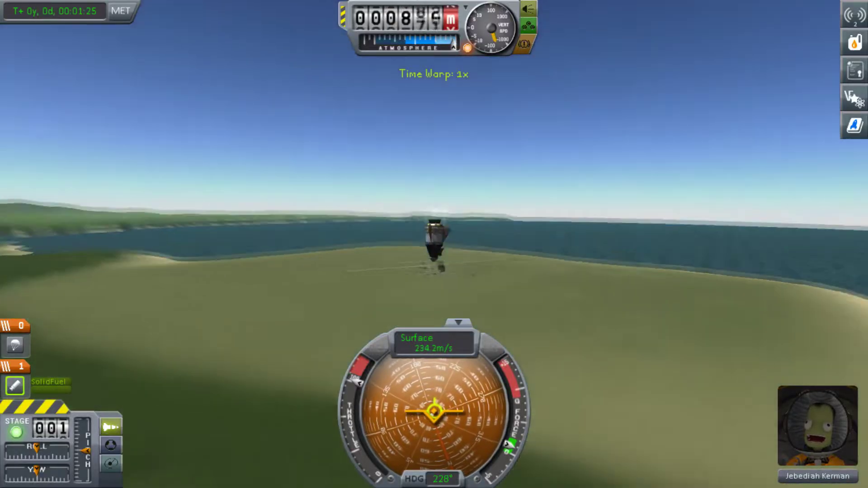
pyautogui.press('space')
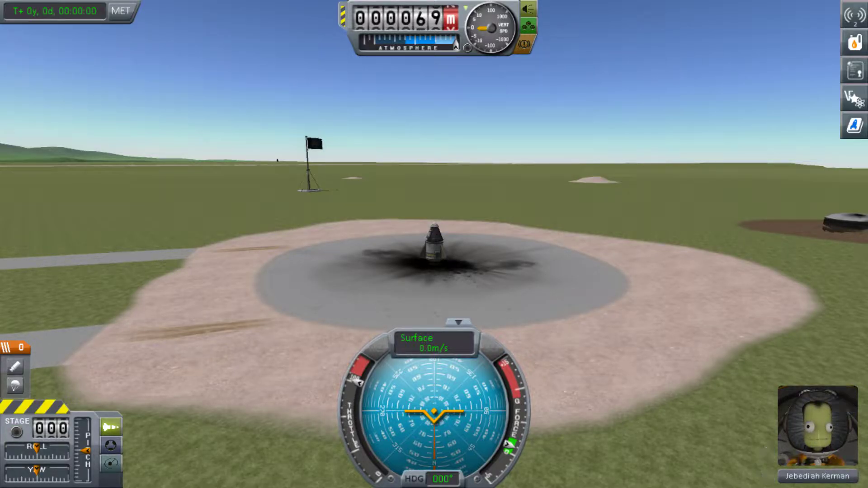
# - Launch, then after the crash revert the flight back to launch
pyautogui.press('space')
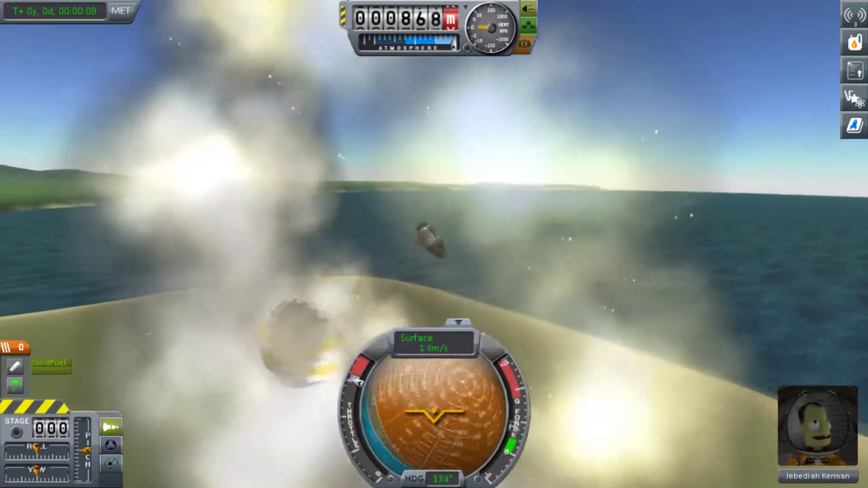
pyautogui.press('Escape')
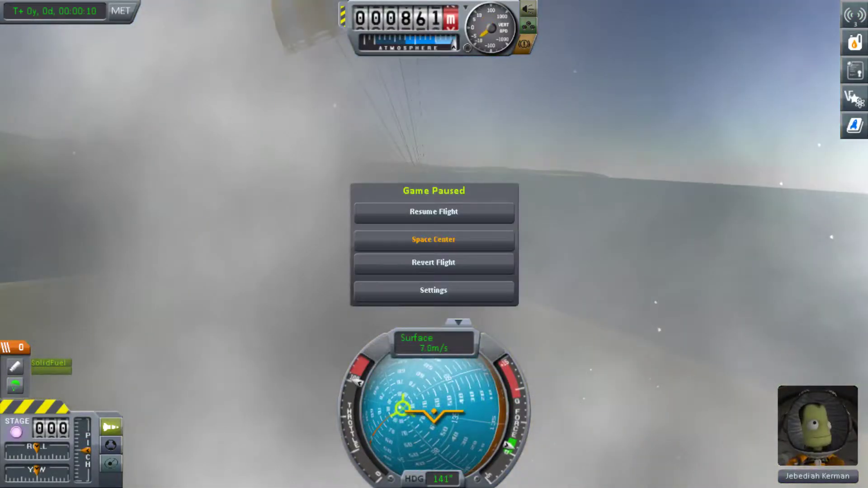
pyautogui.click(433, 263)
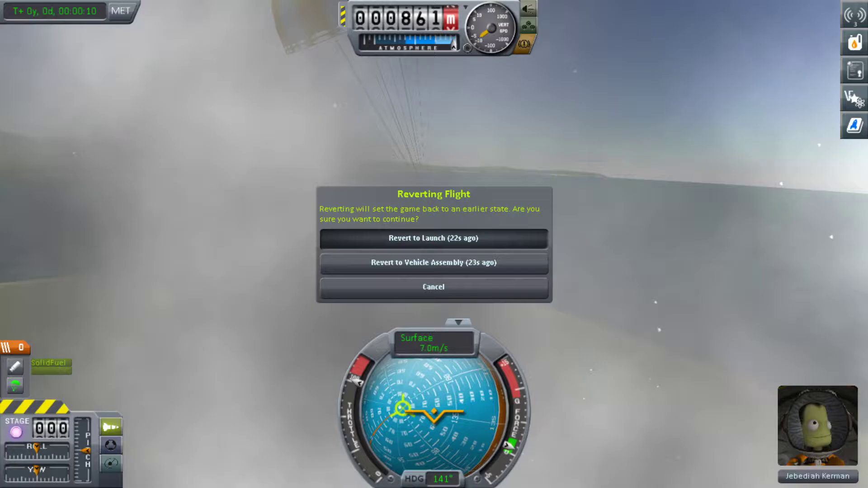
pyautogui.click(433, 238)
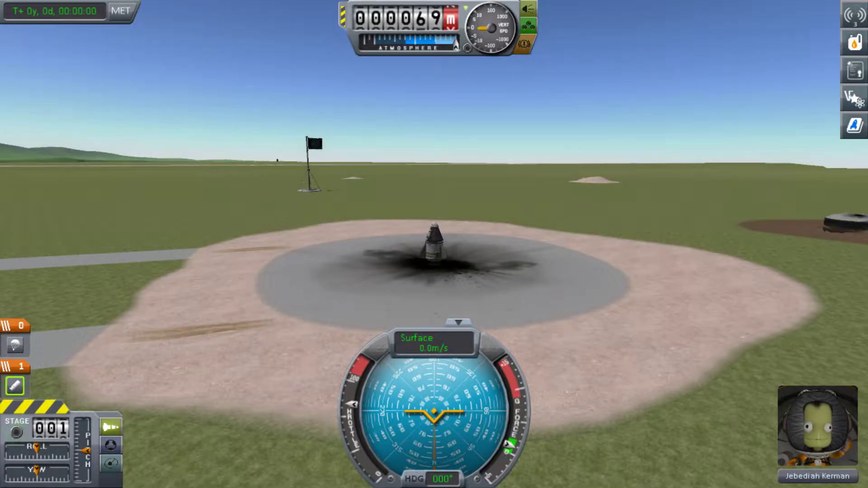
# - Relaunch, steer rightward toward the mountains and switch to the capsule's IVA view
pyautogui.press('space')
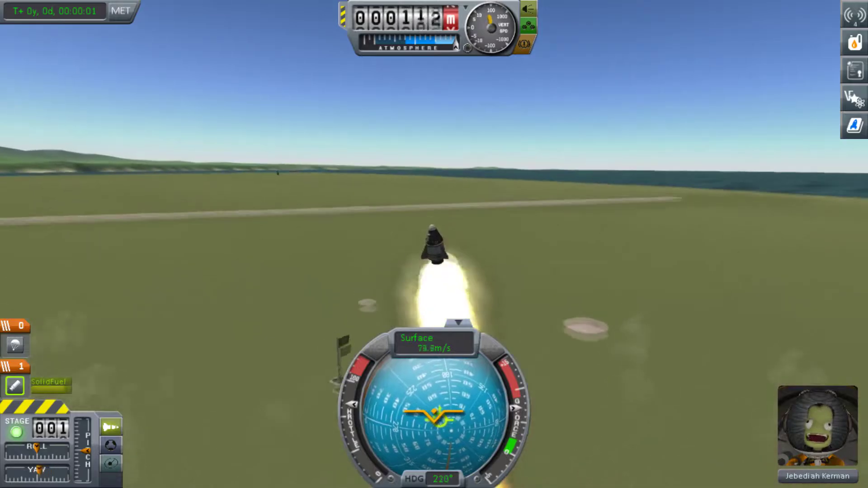
pyautogui.press('d')
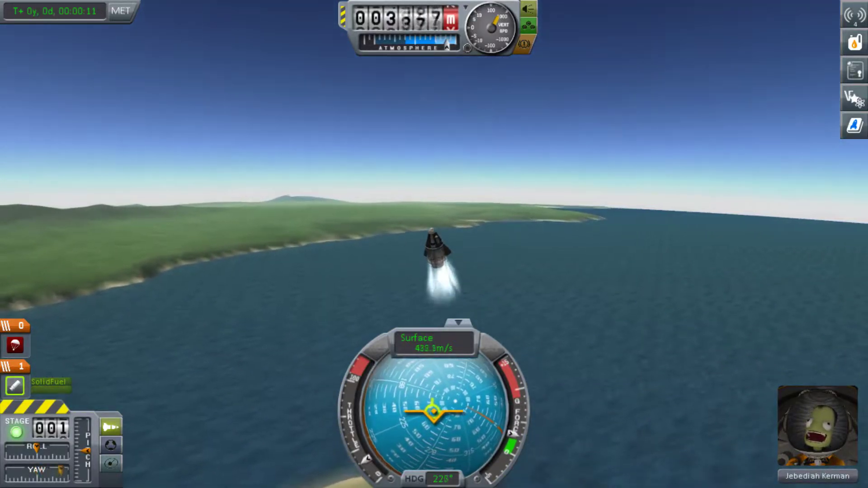
pyautogui.press('Down')
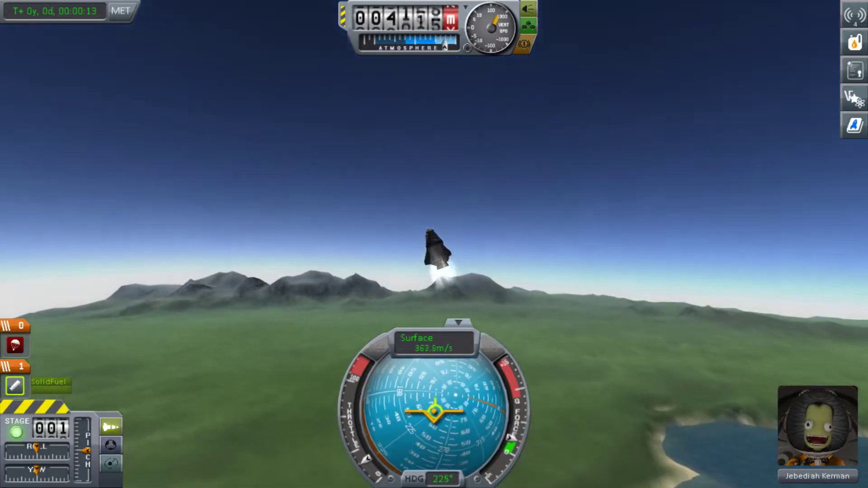
pyautogui.press('d')
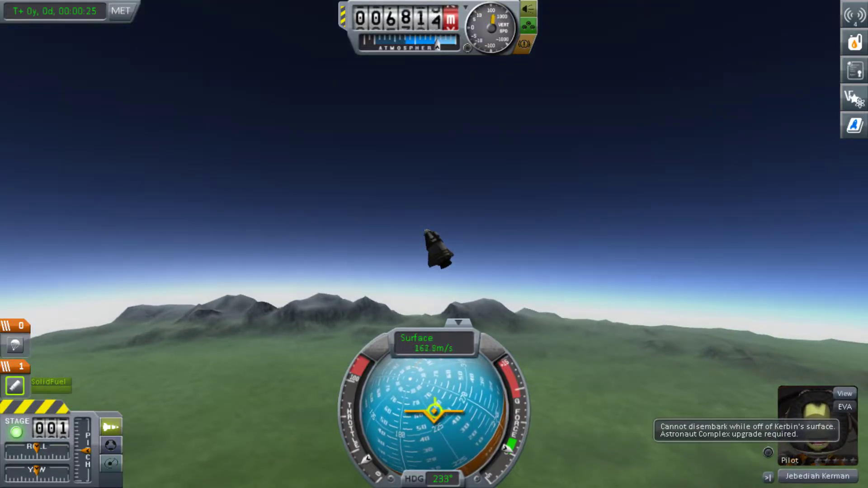
pyautogui.click(844, 394)
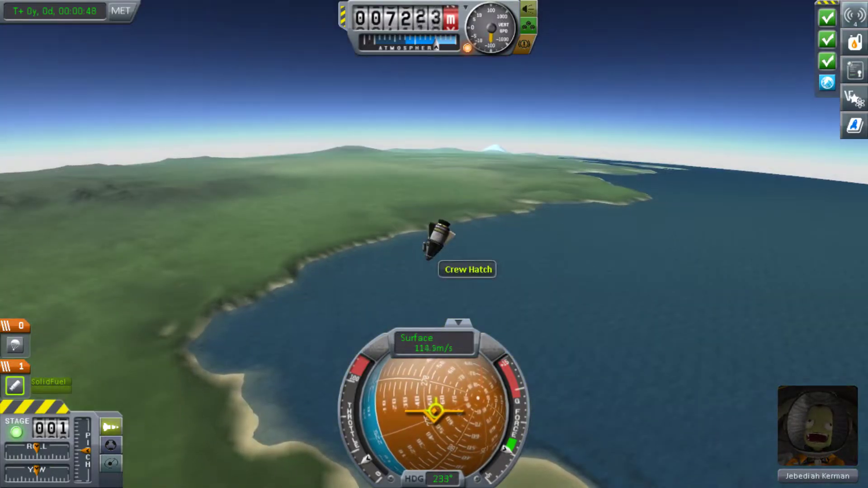
# - Record another Mystery Goo observation and attempt to transmit it
pyautogui.click(438, 259)
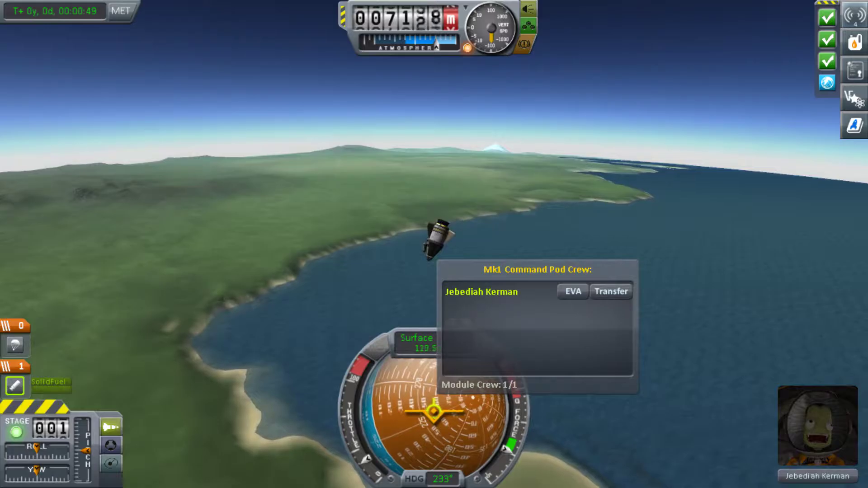
pyautogui.rightClick(440, 244)
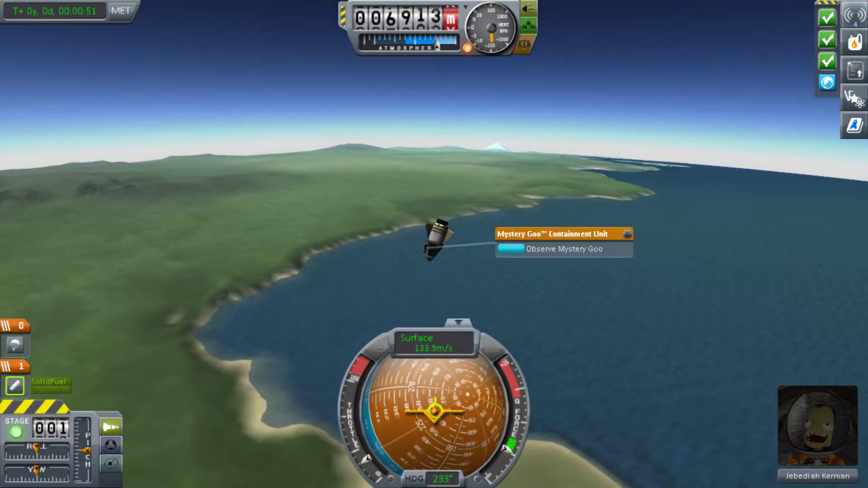
pyautogui.click(563, 249)
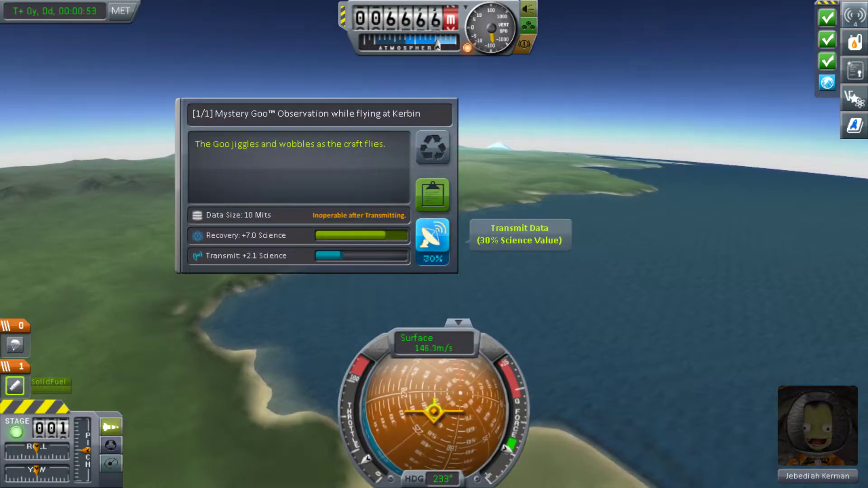
pyautogui.click(433, 238)
pyautogui.click(433, 271)
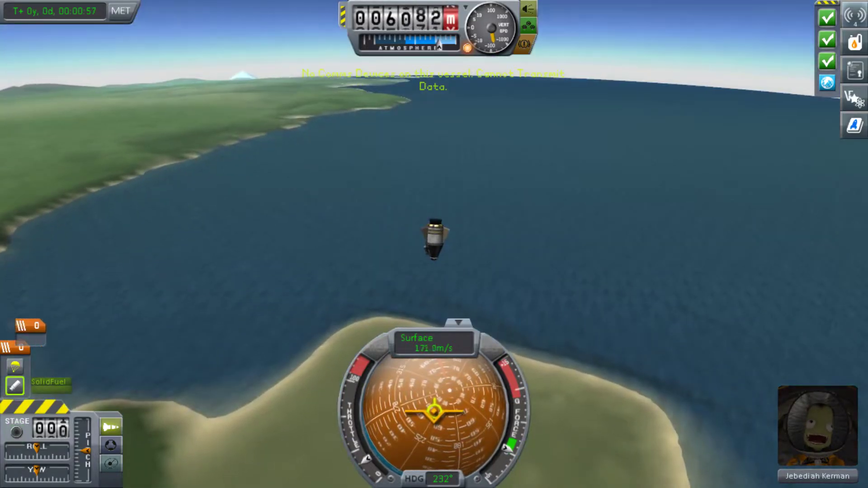
# - Separate the spent booster and look up at it drifting away
pyautogui.press('space')
pyautogui.press('Down')
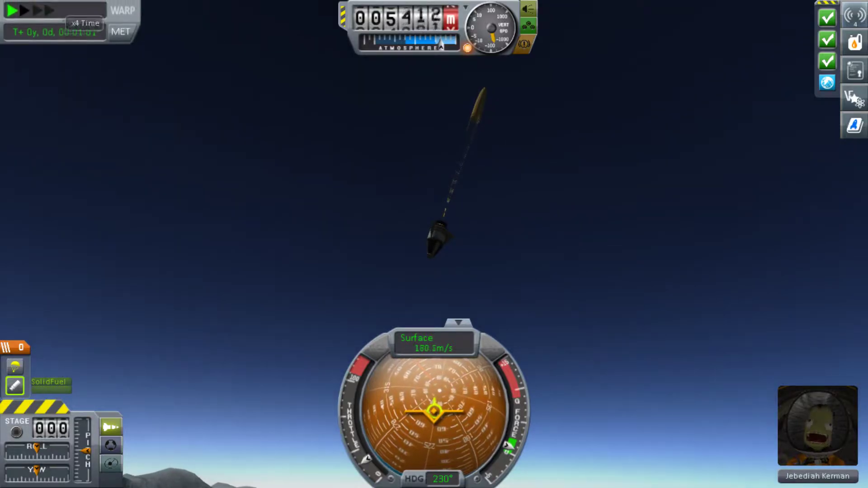
# - Raise time warp and deploy the parachute, tilting the camera between terrain and canopy during descent
pyautogui.click(38, 11)
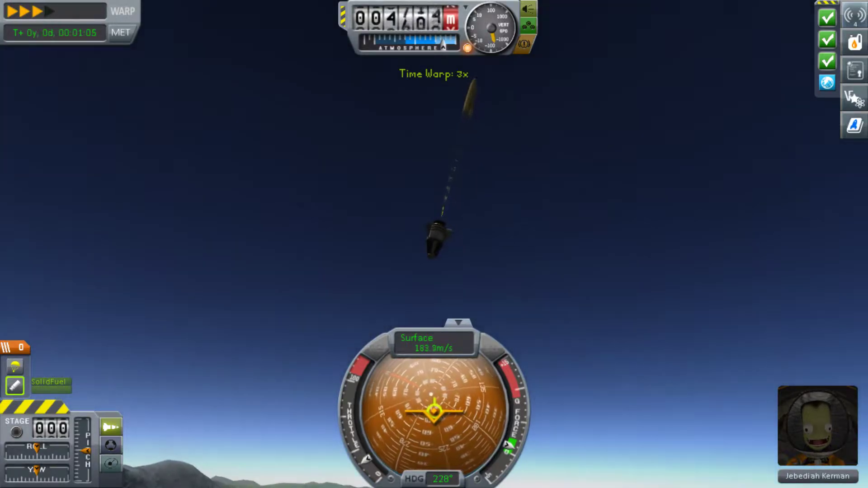
pyautogui.press('Up')
pyautogui.press('Down')
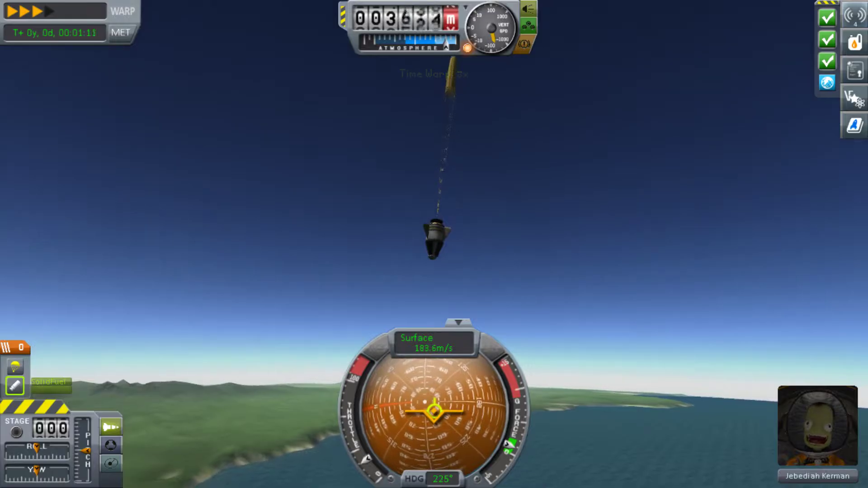
pyautogui.press('Up')
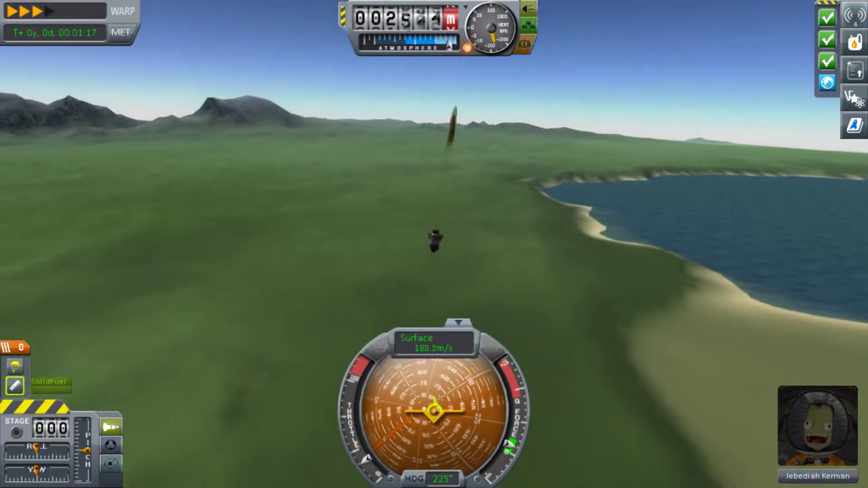
pyautogui.press('Down')
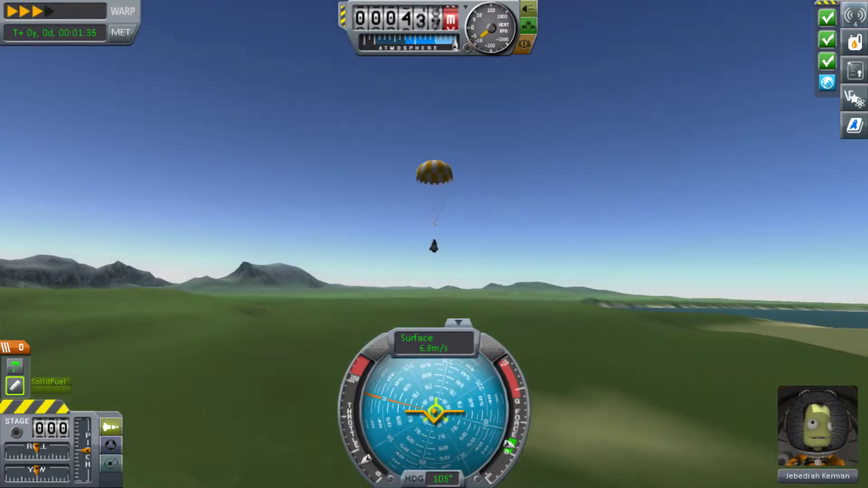
pyautogui.press('Up')
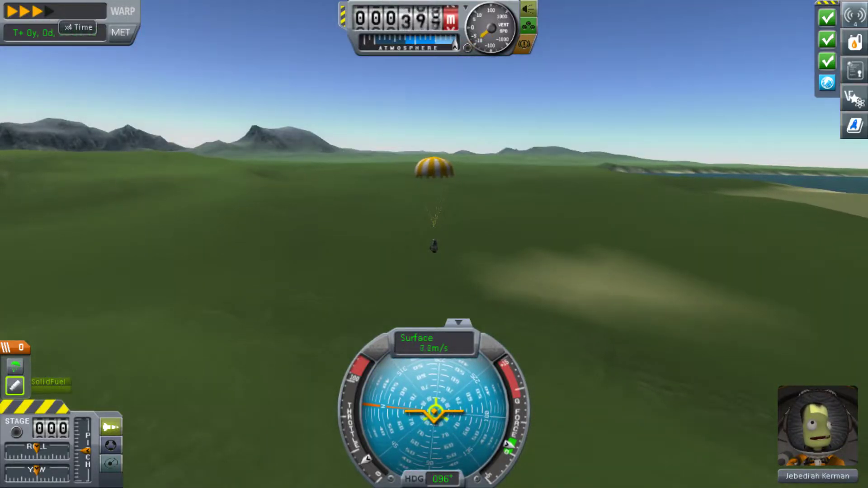
pyautogui.press('.')
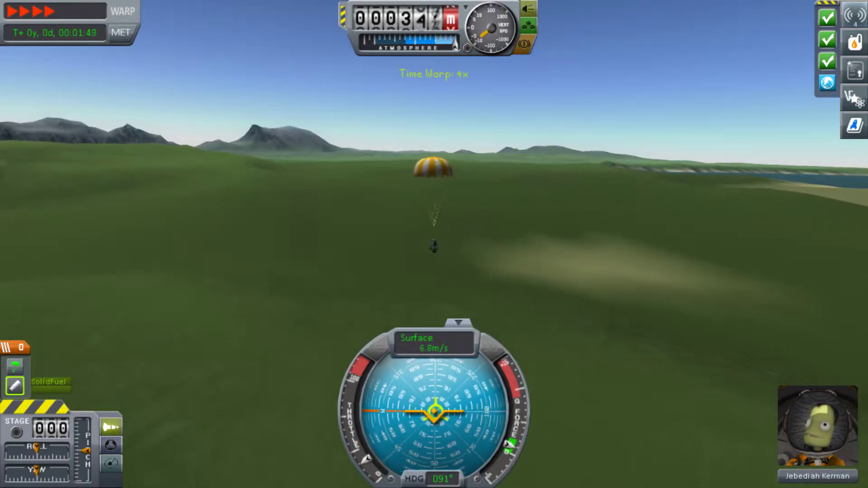
pyautogui.scroll(2, 434, 257)
pyautogui.scroll(2, 434, 258)
pyautogui.scroll(2, 434, 258)
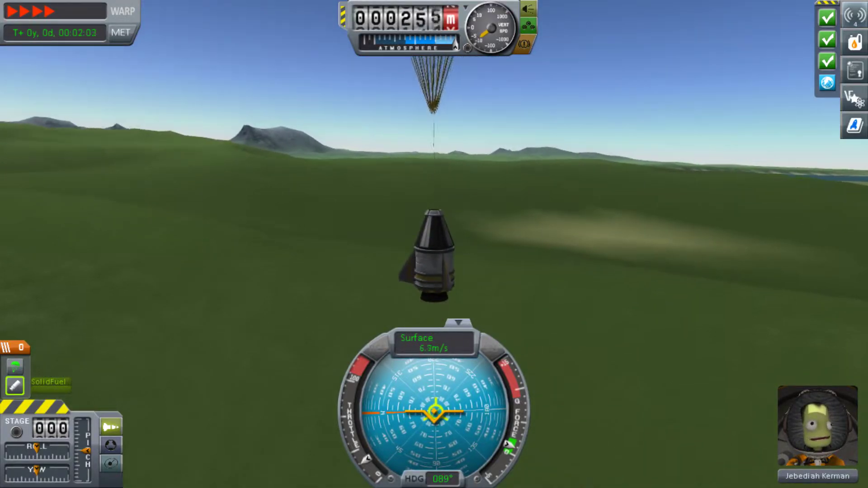
# - Watch the final descent onto the grassland and return time warp to 1x after touchdown
pyautogui.press('Down')
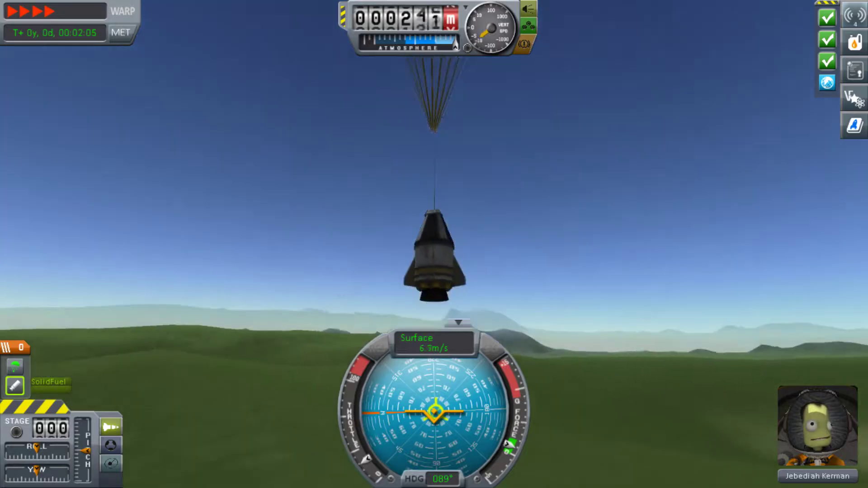
pyautogui.press('Up')
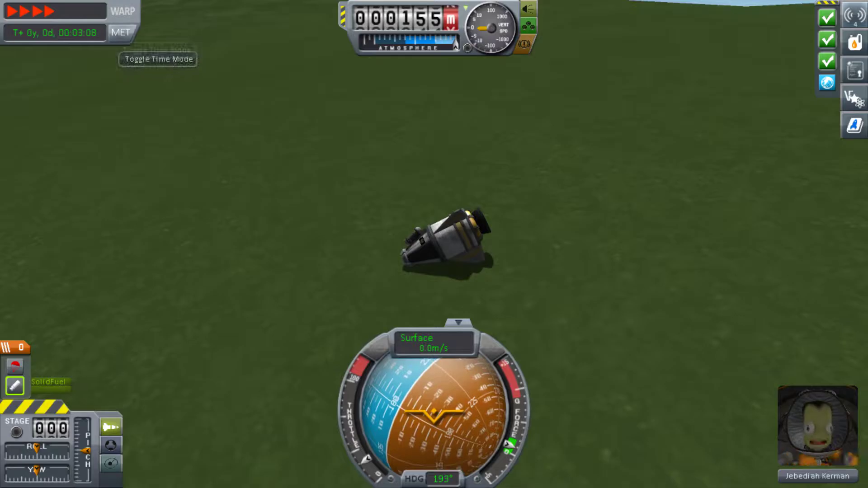
pyautogui.press('/')
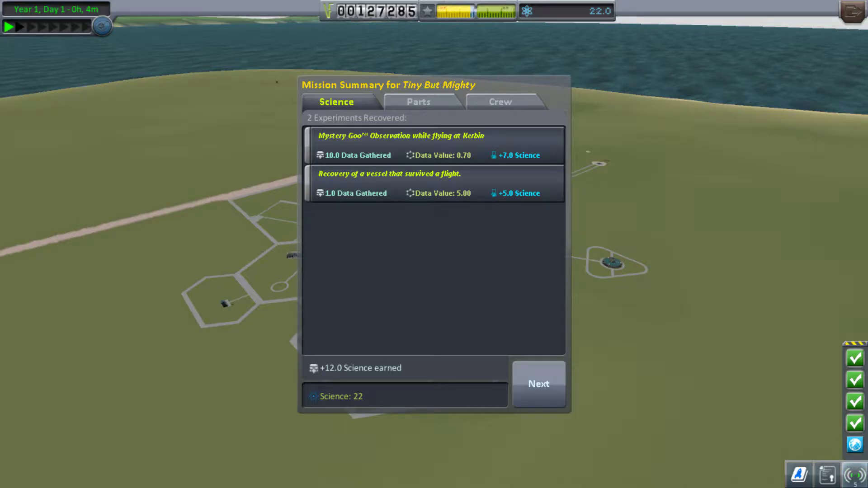
# - Review the Mission Summary's Parts (1,968 funds) and Crew tabs, then close it with Done
pyautogui.click(538, 384)
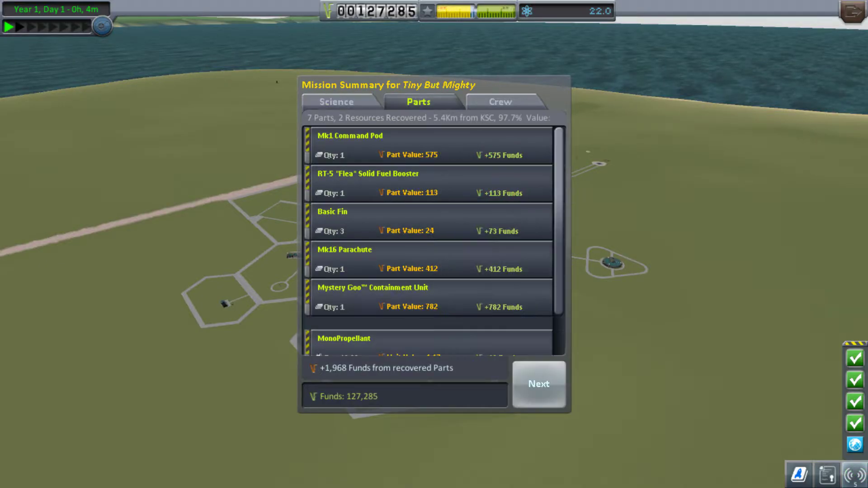
pyautogui.scroll(-3, 434, 241)
pyautogui.scroll(3, 434, 240)
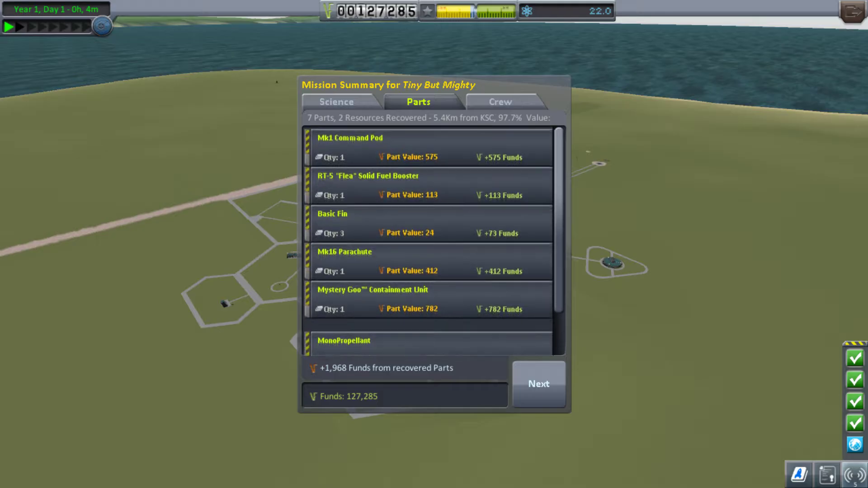
pyautogui.scroll(-3, 434, 240)
pyautogui.scroll(3, 434, 241)
pyautogui.scroll(-3, 434, 241)
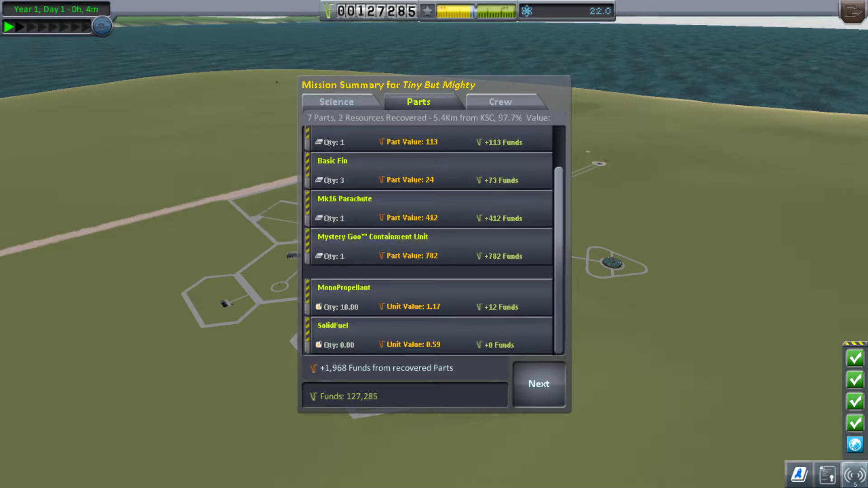
pyautogui.click(538, 384)
pyautogui.click(539, 384)
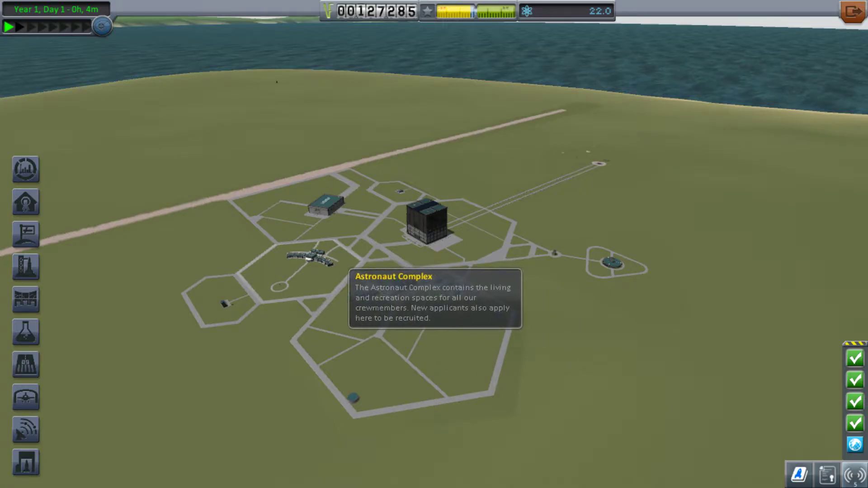
# - In the R&D tech tree, research Basic Rocketry and Engineering 101, leaving 12 science
pyautogui.click(405, 284)
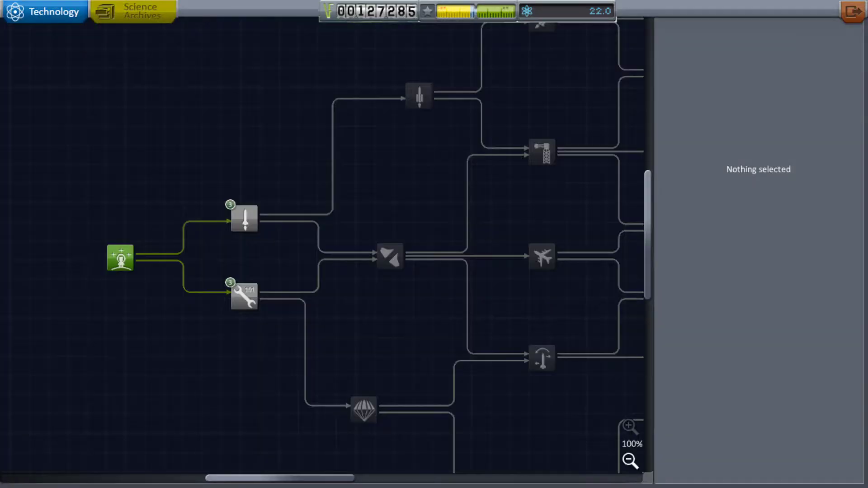
pyautogui.click(245, 218)
pyautogui.click(245, 296)
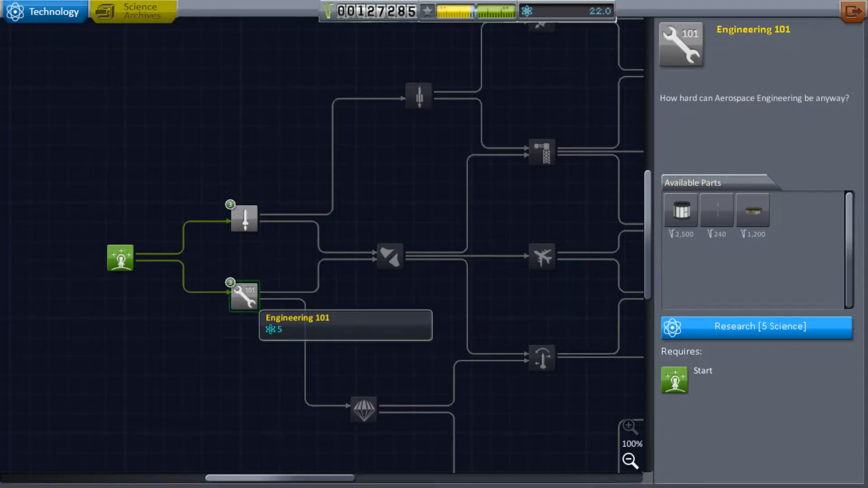
pyautogui.click(244, 218)
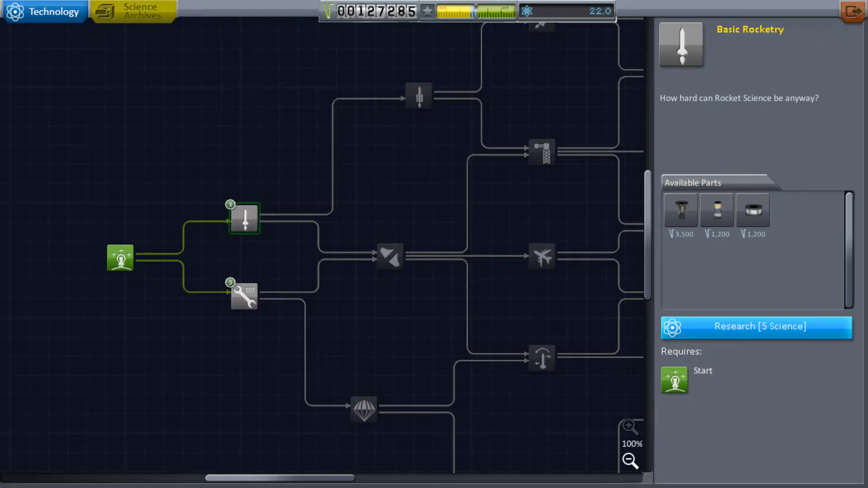
pyautogui.click(756, 326)
pyautogui.click(245, 296)
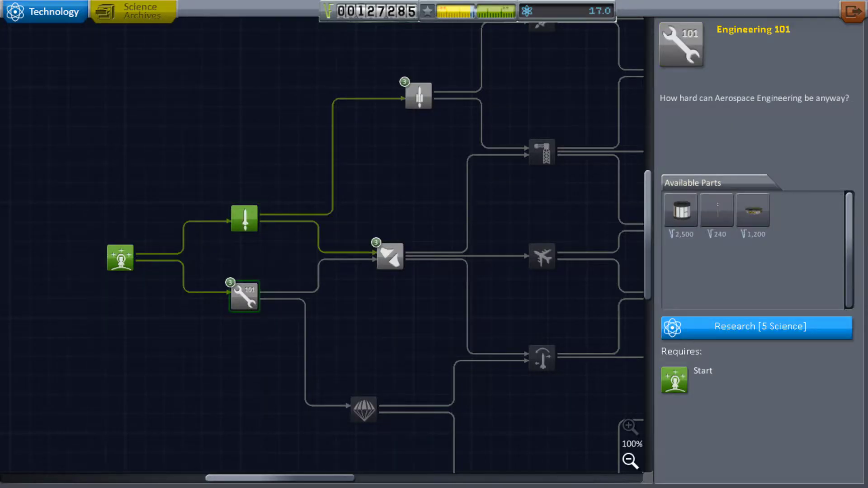
pyautogui.click(756, 327)
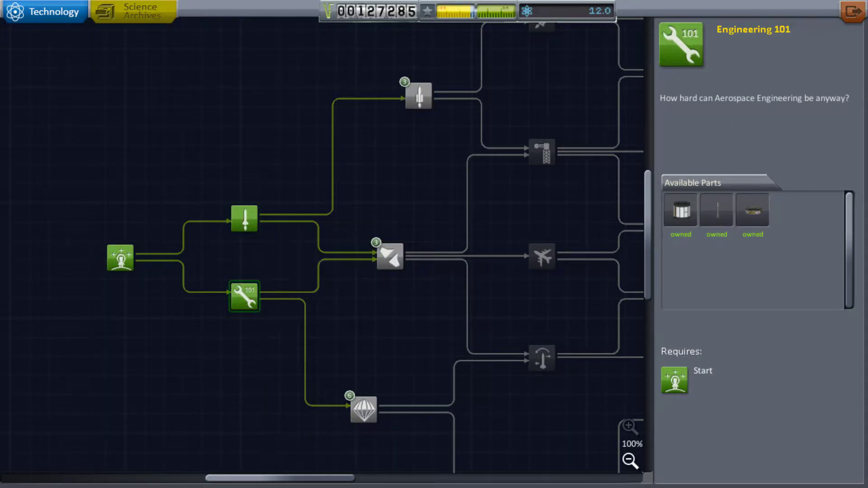
# - Inspect Stability (18 science), General Rocketry and Survivability nodes, then leave the facility
pyautogui.click(390, 256)
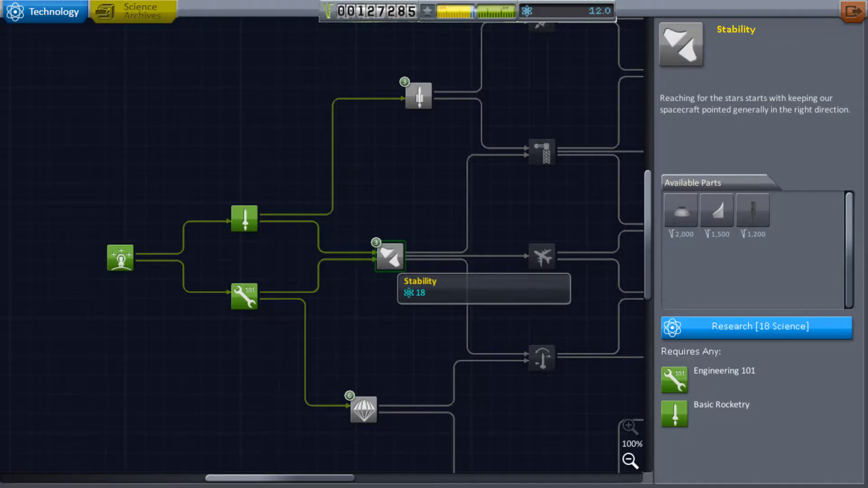
pyautogui.click(419, 96)
pyautogui.click(363, 409)
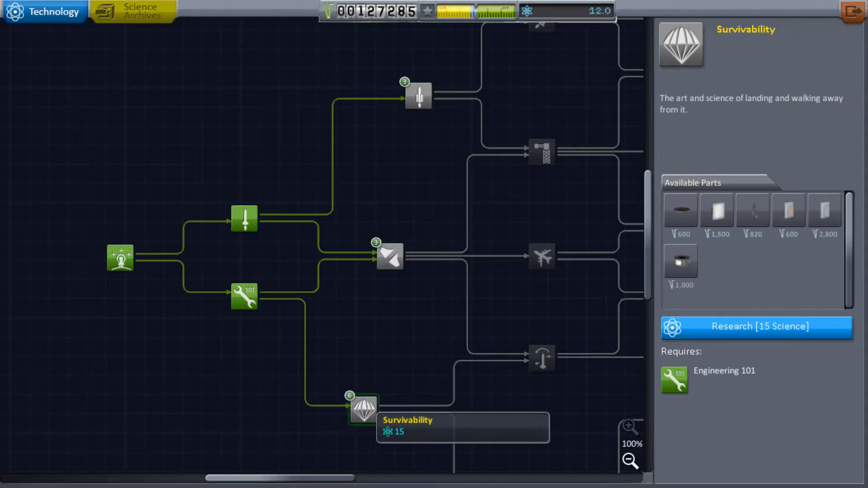
pyautogui.click(390, 256)
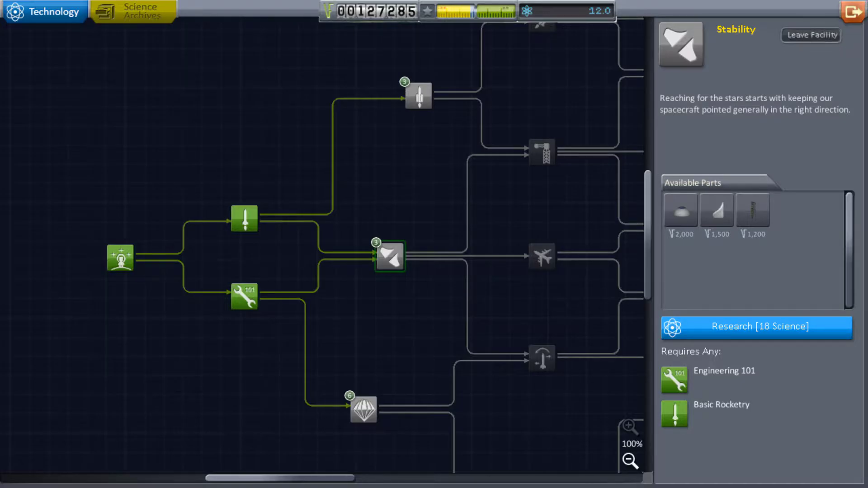
pyautogui.click(852, 11)
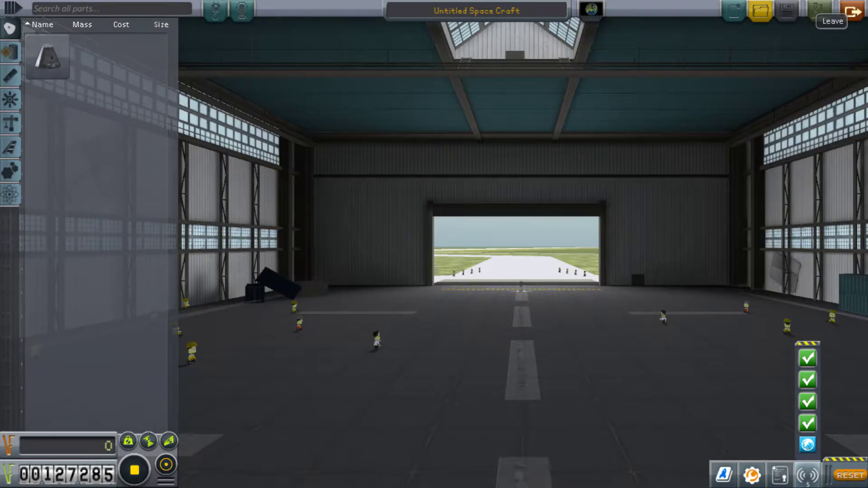
# - Leave the hangar, browse Mission Control contracts, and dismiss the Contract Complete and milestone messages
pyautogui.click(850, 12)
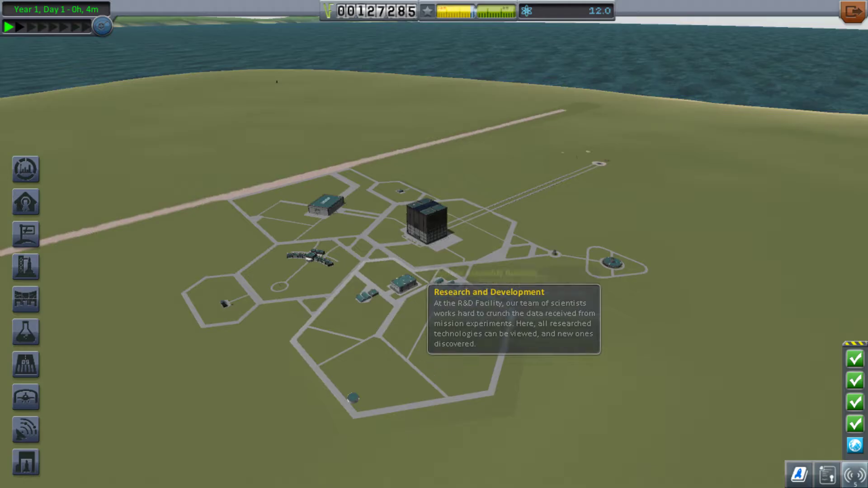
pyautogui.click(402, 206)
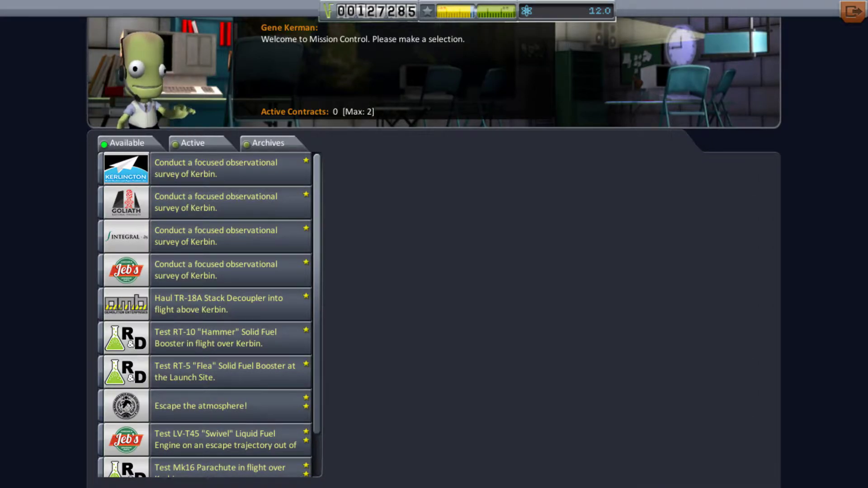
pyautogui.scroll(-1, 207, 316)
pyautogui.scroll(1, 207, 316)
pyautogui.scroll(-1, 207, 315)
pyautogui.scroll(1, 207, 315)
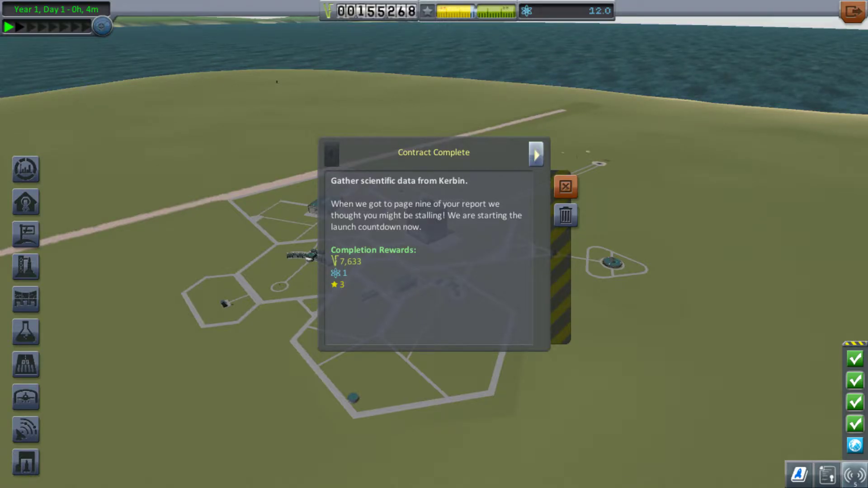
pyautogui.click(536, 154)
pyautogui.click(535, 154)
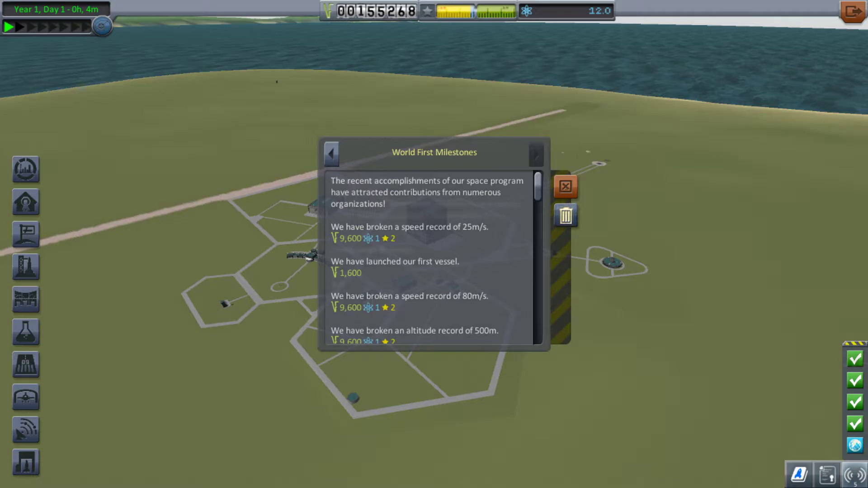
pyautogui.click(565, 214)
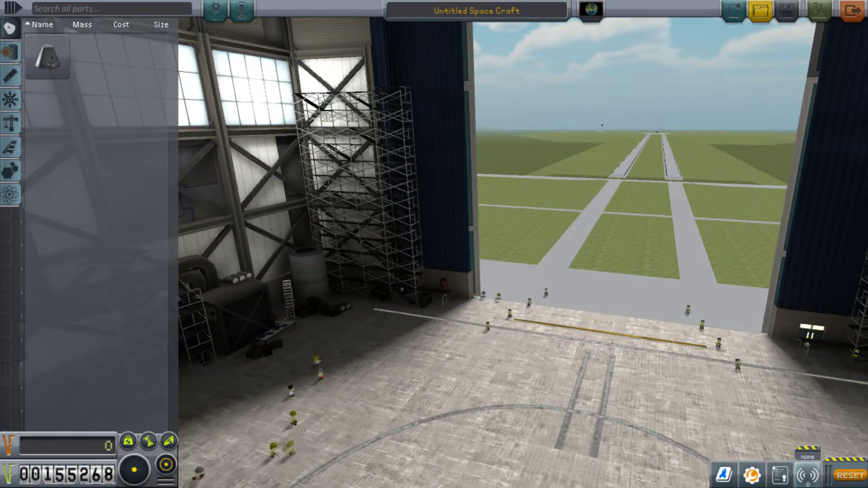
# - Add an RT-10 solid booster from the propulsion parts and launch the rocket to the pad
pyautogui.click(10, 75)
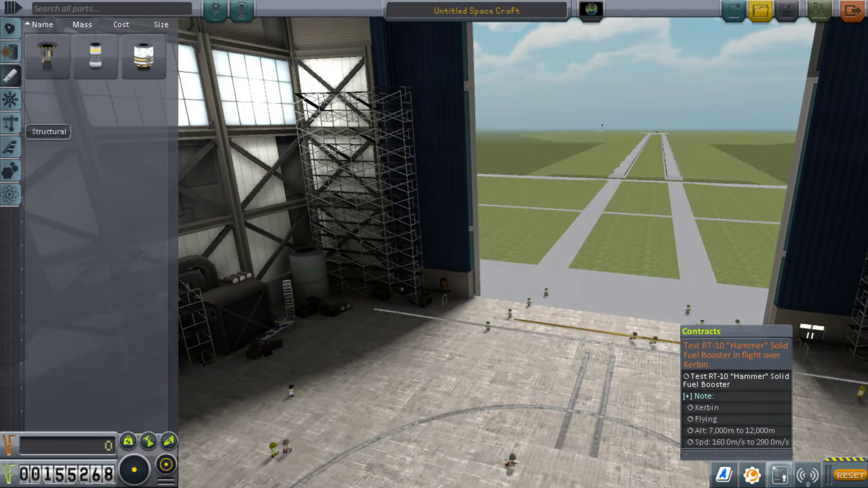
pyautogui.click(95, 54)
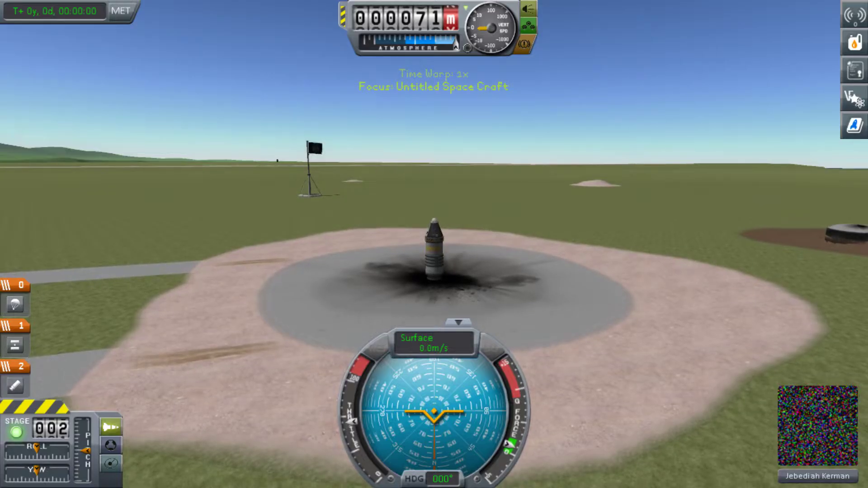
# - Launch, warp through the ascent, jettison the spent booster at 1x, then warp again while coasting
pyautogui.press('space')
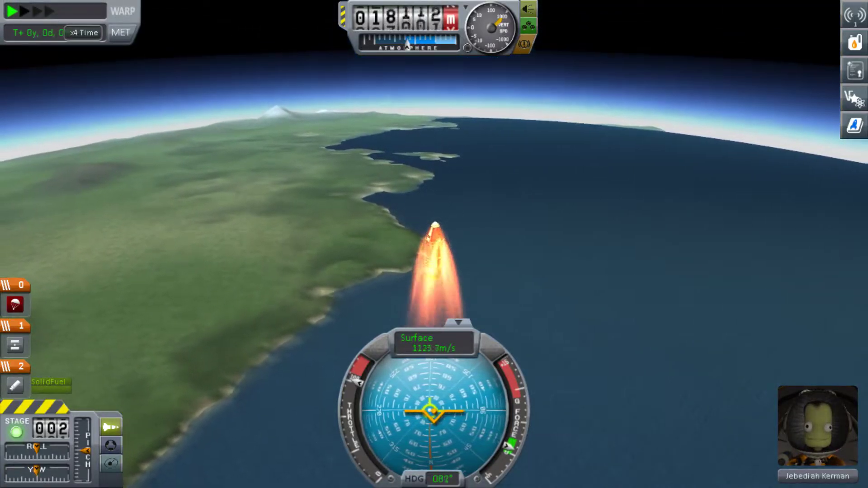
pyautogui.click(42, 11)
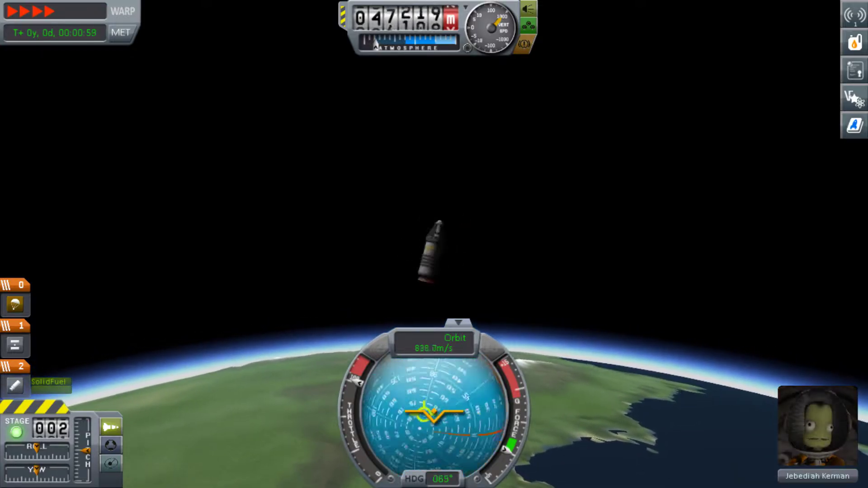
pyautogui.press('/')
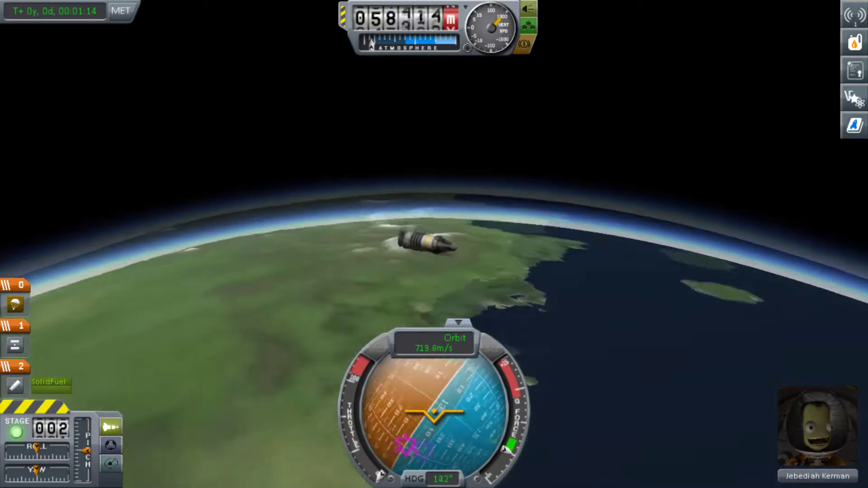
pyautogui.press('space')
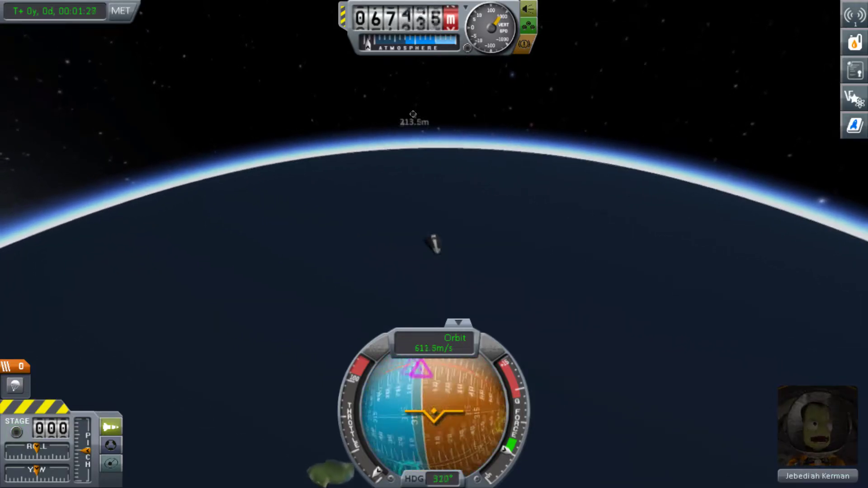
pyautogui.press('.')
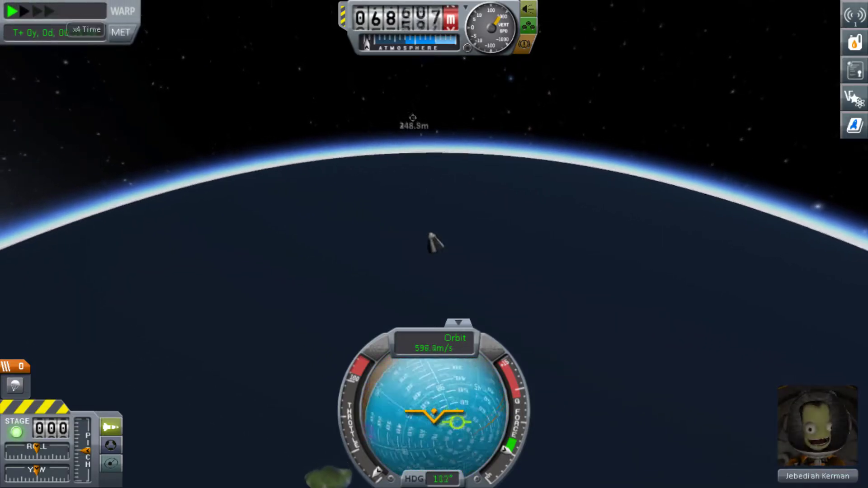
# - Dismiss the Escape the atmosphere! contract message and adjust time warp through re-entry
pyautogui.press('.')
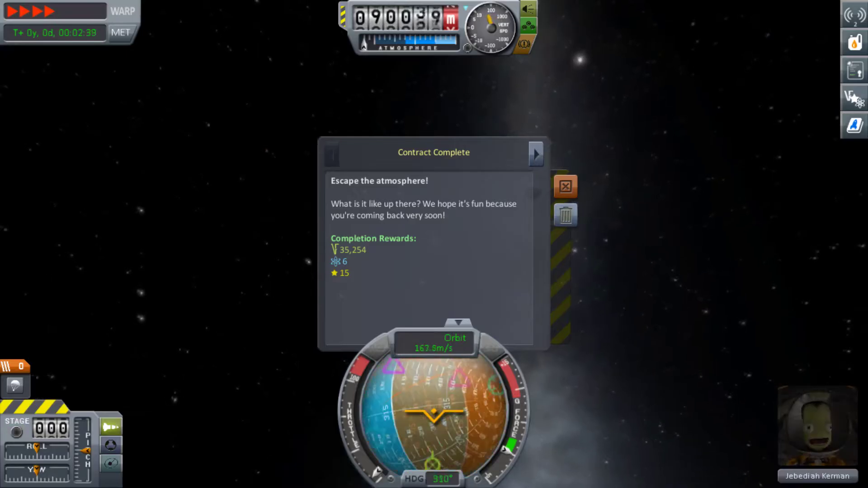
pyautogui.click(566, 187)
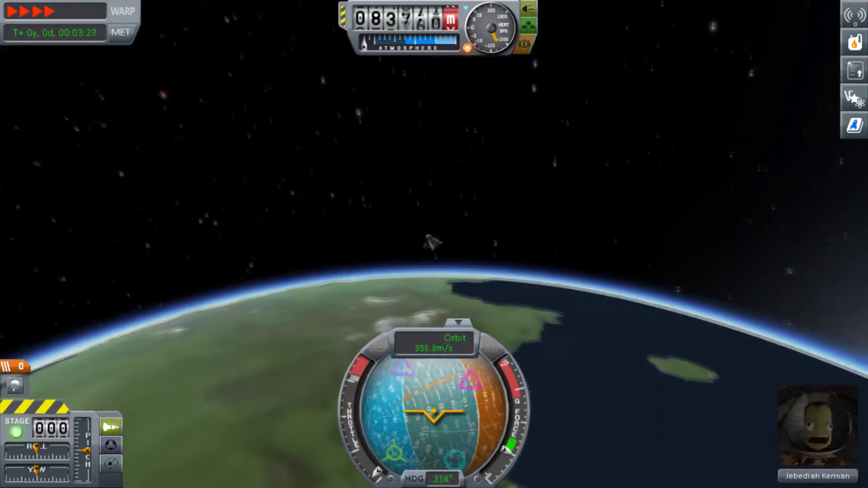
pyautogui.scroll(3, 434, 241)
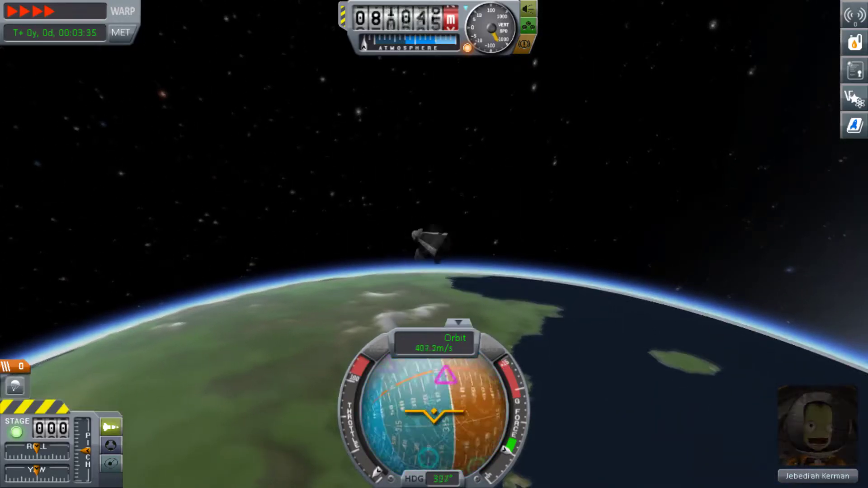
pyautogui.scroll(5, 434, 241)
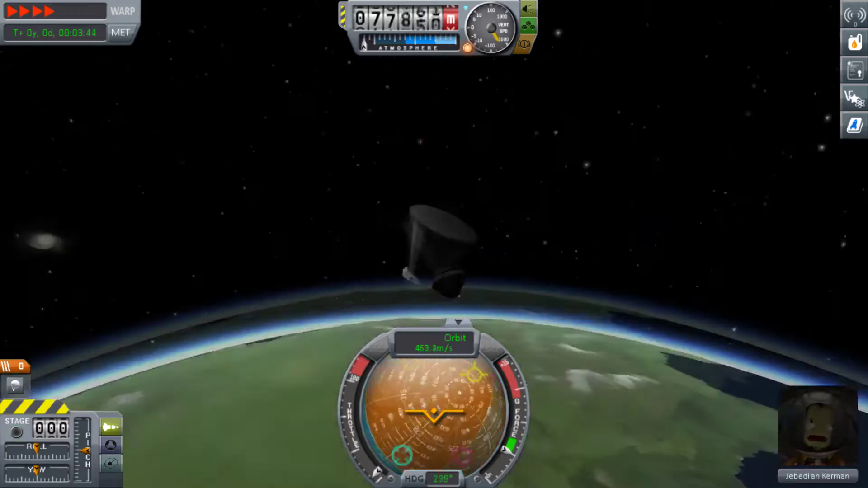
pyautogui.press('/')
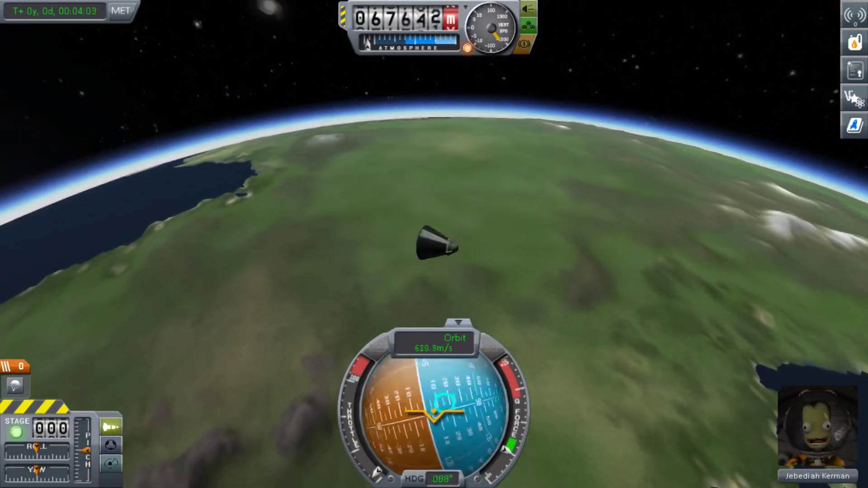
pyautogui.press('.')
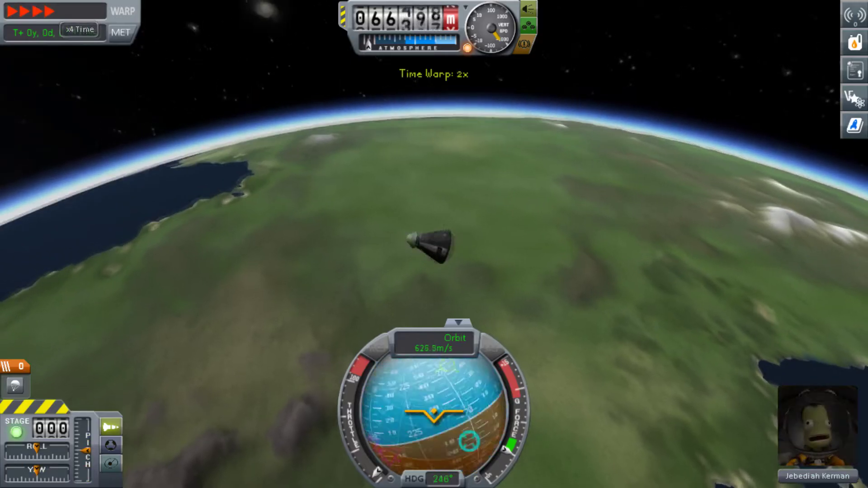
pyautogui.press('.')
pyautogui.press('.')
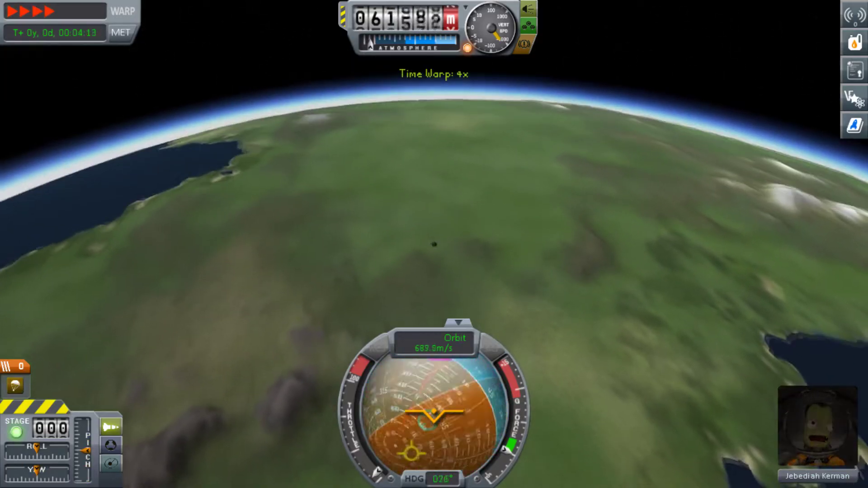
pyautogui.scroll(2, 434, 244)
pyautogui.scroll(1, 434, 244)
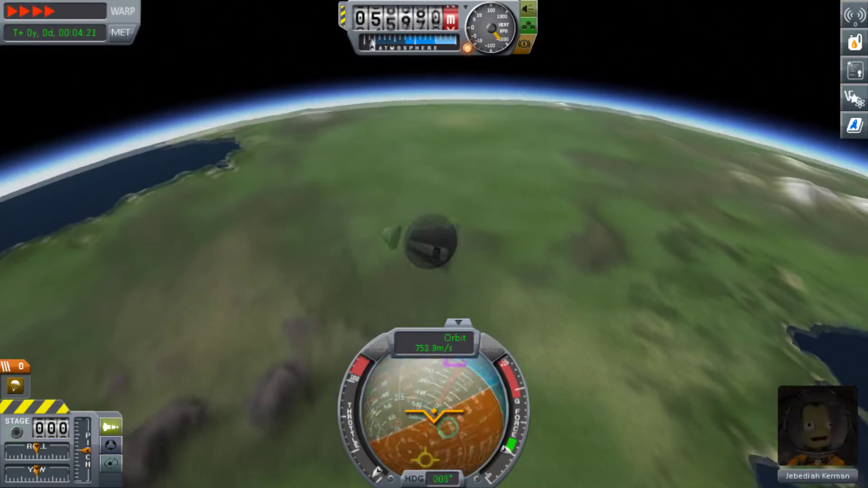
pyautogui.scroll(2, 433, 244)
pyautogui.scroll(-3, 434, 244)
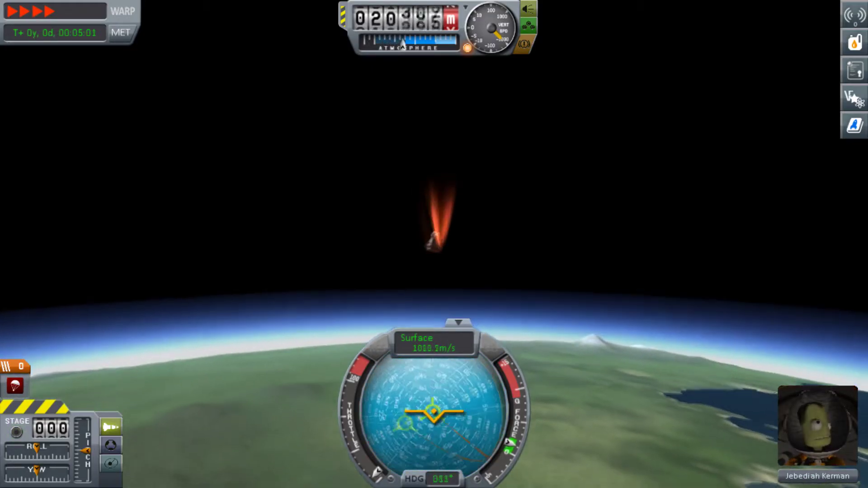
pyautogui.press('/')
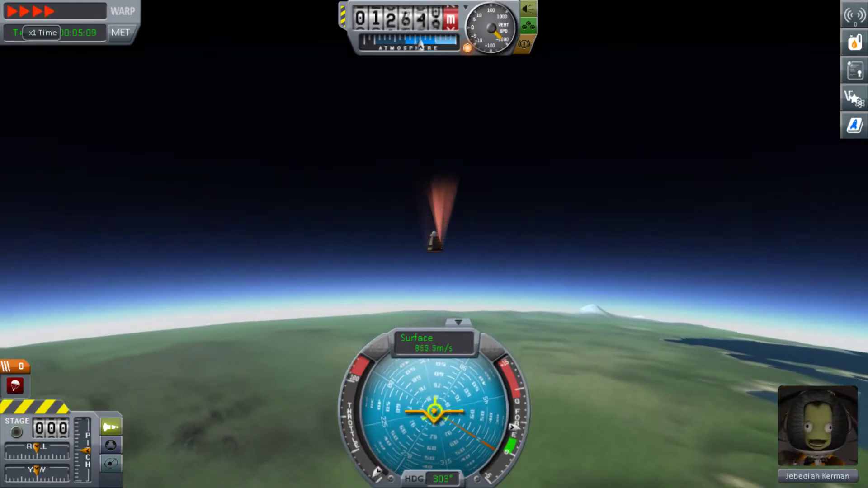
# - Slow to 1x, swing the camera over the coastline, and stage the parachute
pyautogui.press('/')
pyautogui.press('Up')
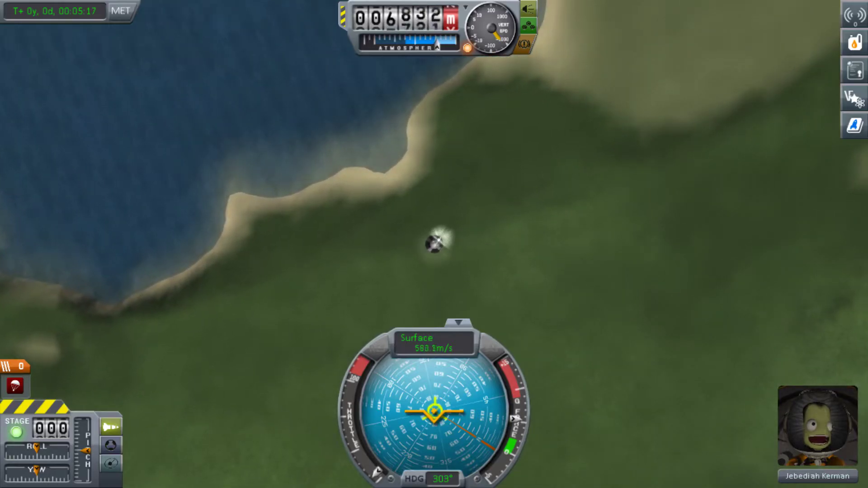
pyautogui.press('Down')
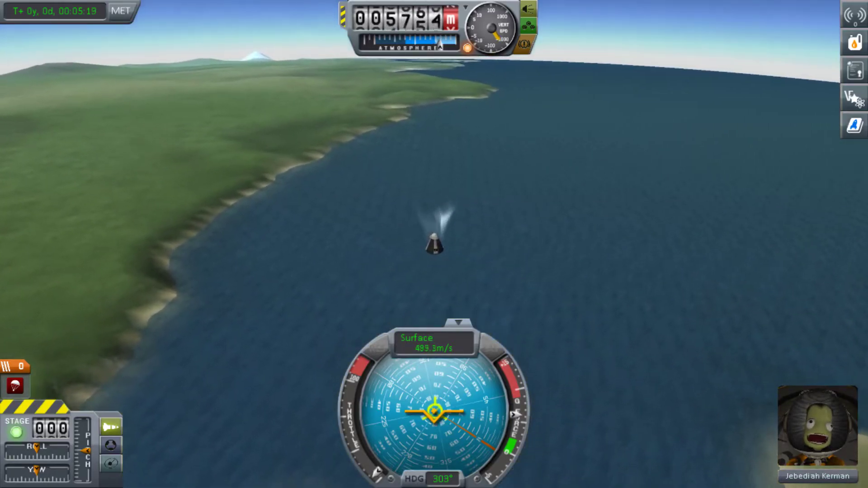
pyautogui.press('Down')
pyautogui.press('Up')
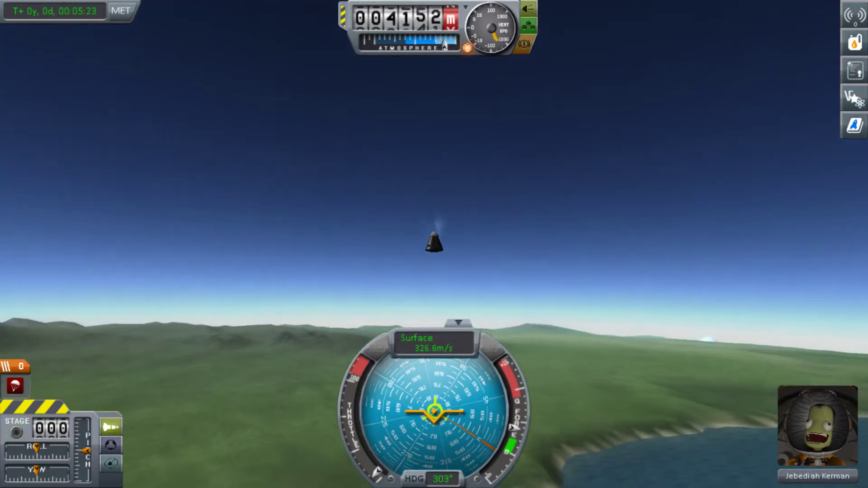
pyautogui.press('Up')
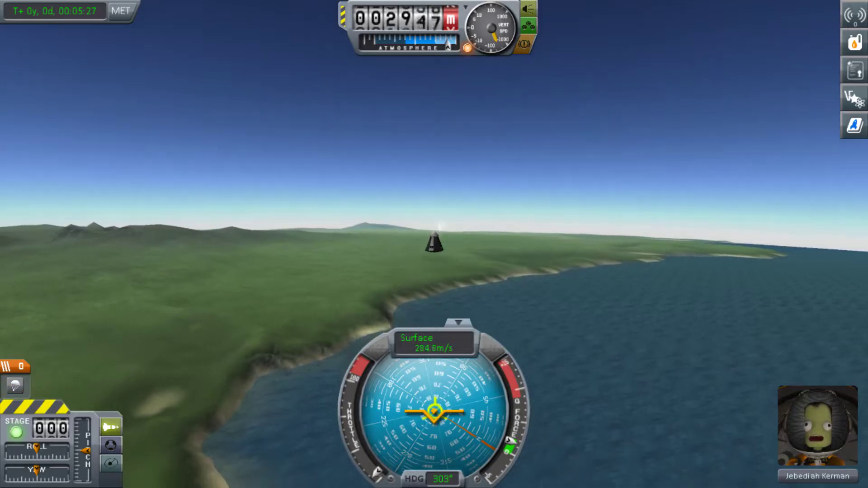
pyautogui.press('Up')
pyautogui.press('space')
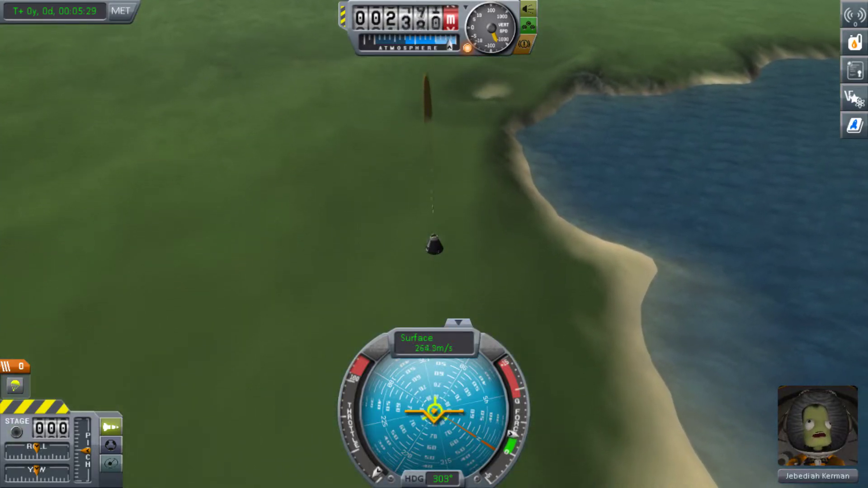
# - Warp the parachute descent to landing, recover the capsule for 8 science and 998 funds, and close the Mission Summary
pyautogui.press(',')
pyautogui.press('.')
pyautogui.press('.')
pyautogui.press('.')
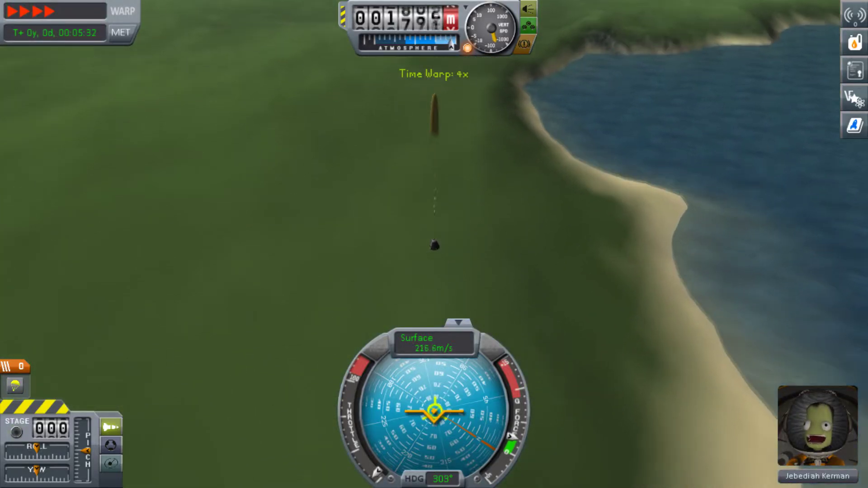
pyautogui.press('Down')
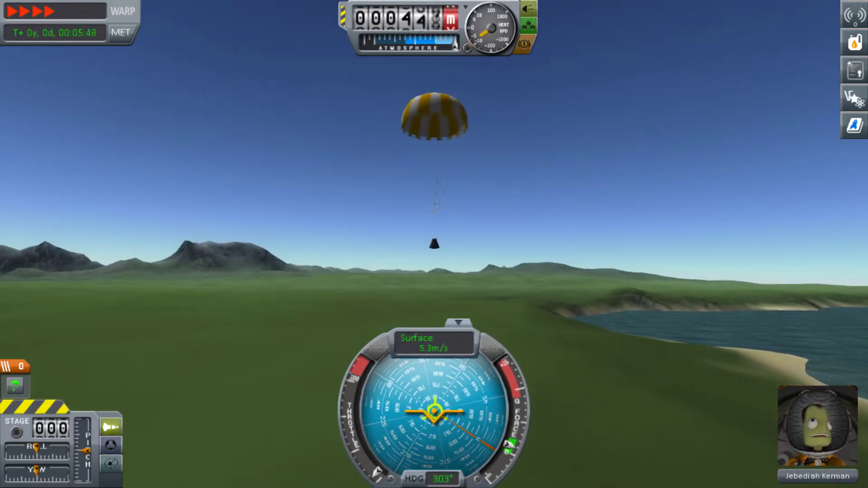
pyautogui.press('Up')
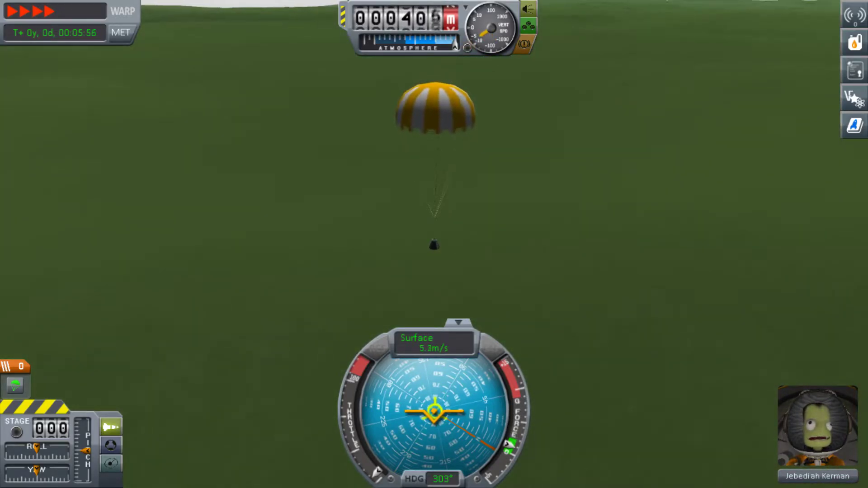
pyautogui.press('Down')
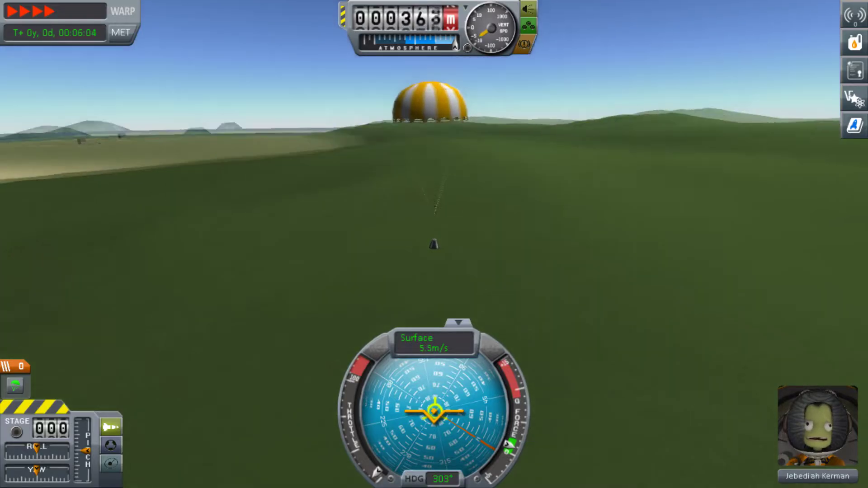
pyautogui.press('Right')
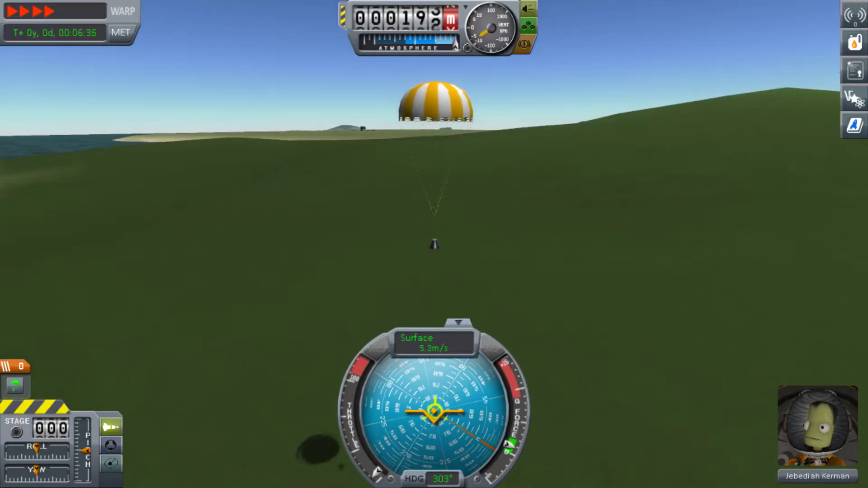
pyautogui.click(458, 323)
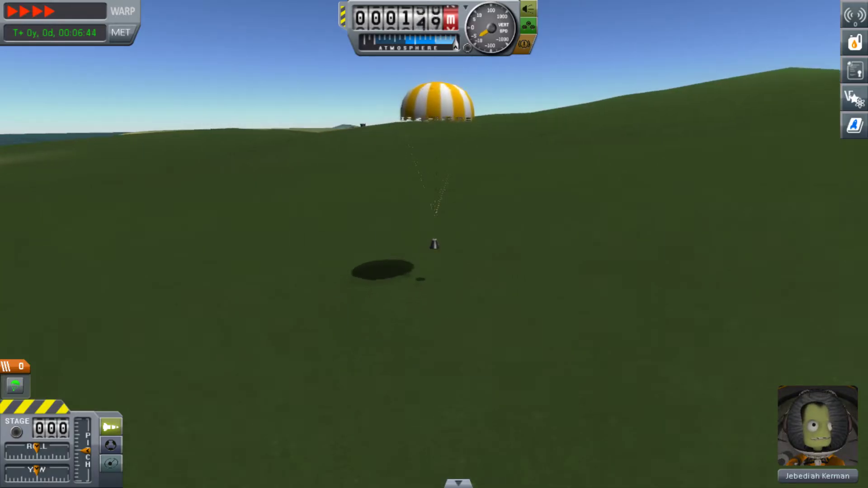
pyautogui.click(458, 483)
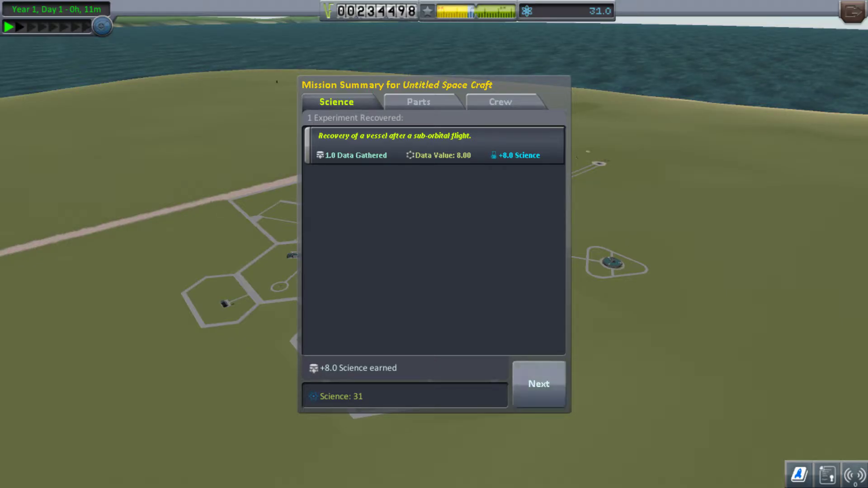
pyautogui.click(538, 384)
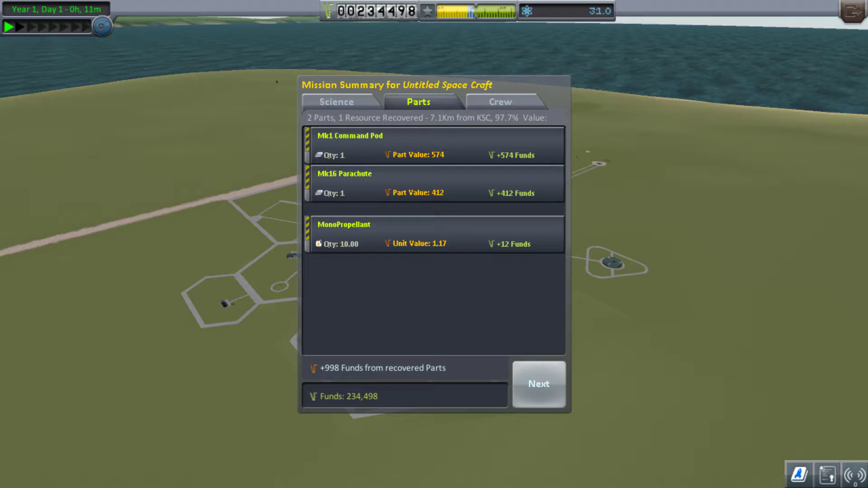
pyautogui.click(539, 384)
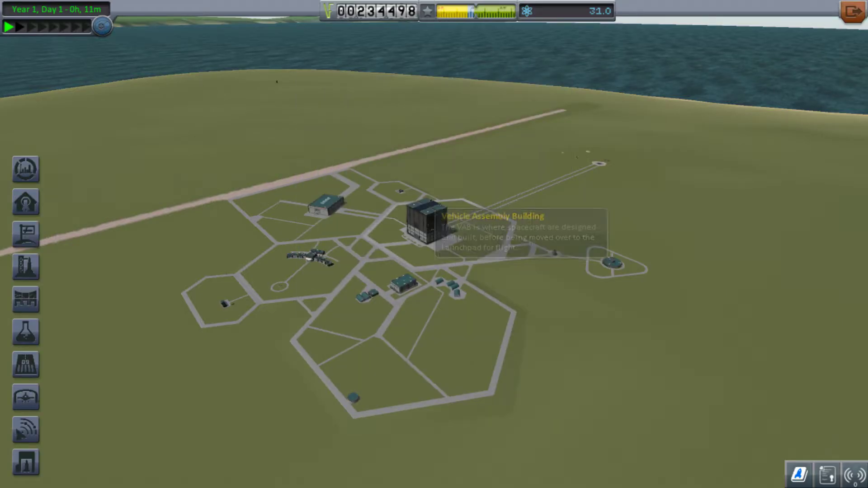
# - Accept the 'Test Mk16 Parachute in flight over Kerbin' contract at Mission Control and return to the Space Center
pyautogui.click(404, 198)
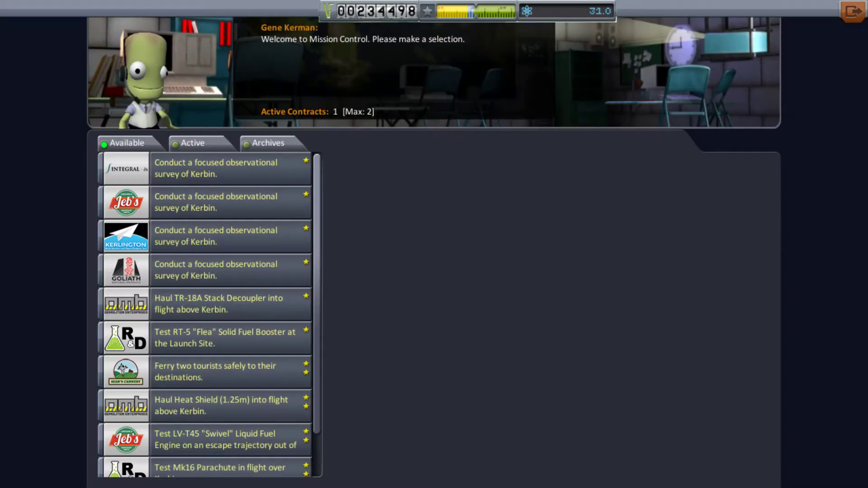
pyautogui.scroll(-3, 204, 315)
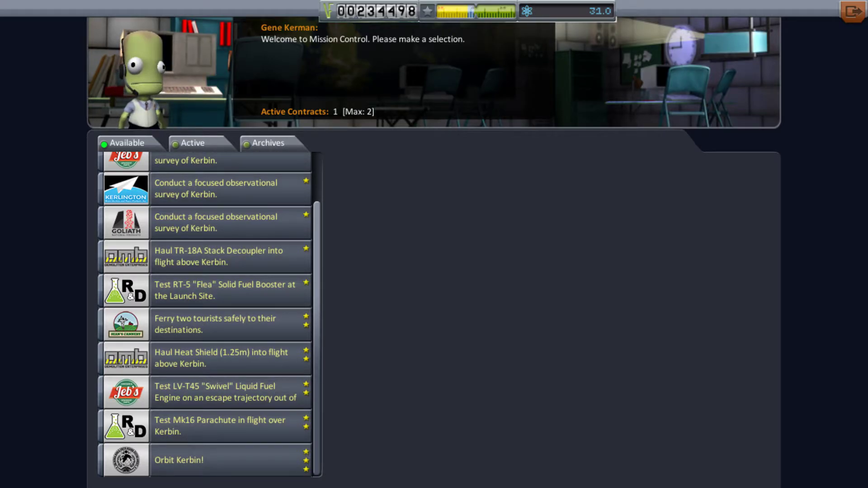
pyautogui.click(217, 425)
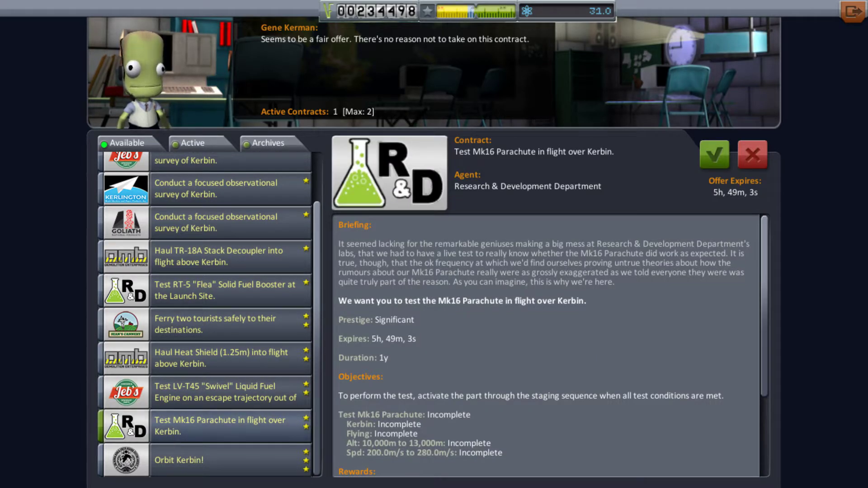
pyautogui.click(714, 155)
pyautogui.press('Escape')
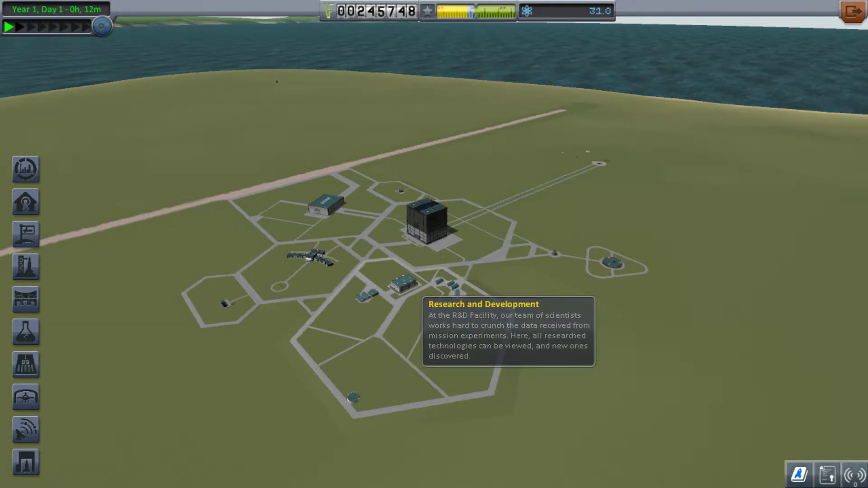
# - In the R&D tree, compare the Survivability, General Rocketry and Stability nodes
pyautogui.click(420, 293)
pyautogui.scroll(-1, 392, 258)
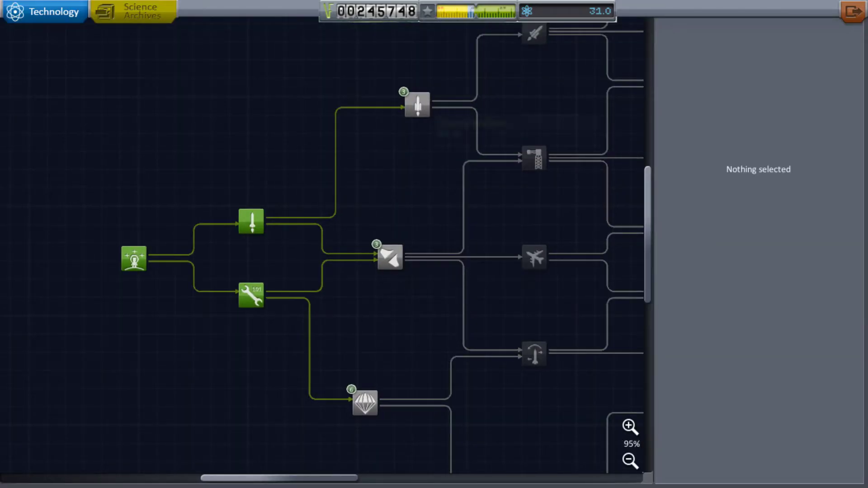
pyautogui.click(365, 403)
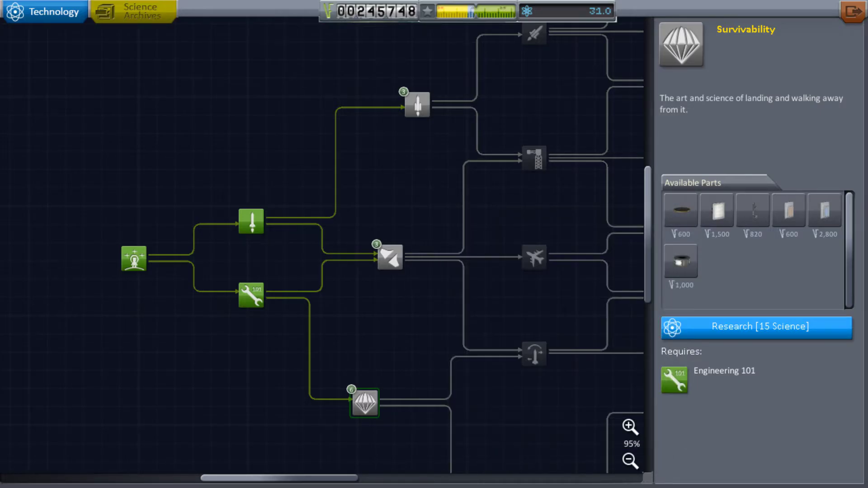
pyautogui.click(417, 105)
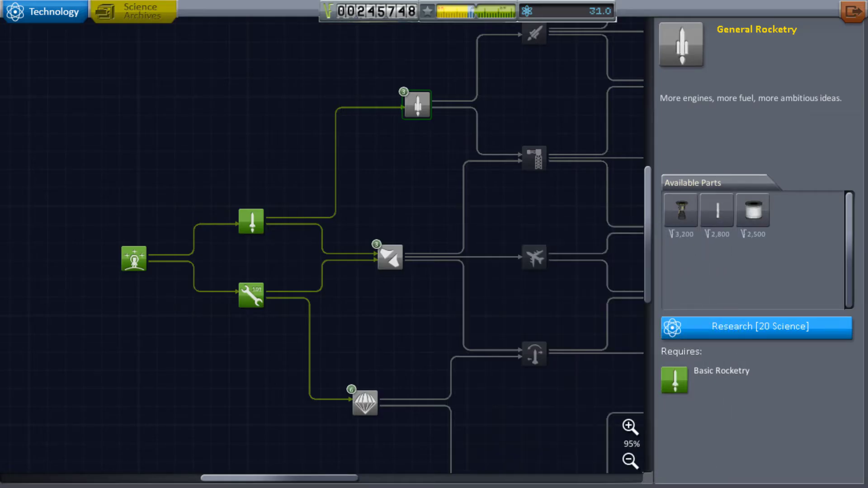
pyautogui.click(390, 256)
pyautogui.moveTo(680, 210)
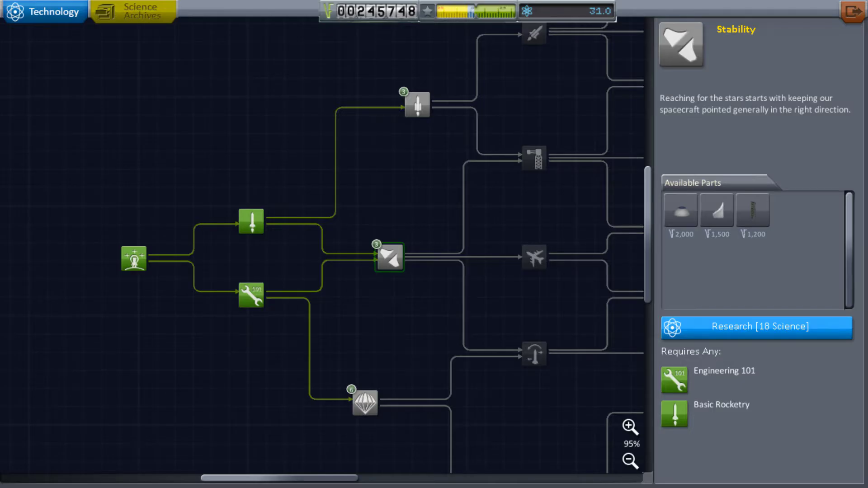
# - Research General Rocketry for 20 science and leave for the Space Center
pyautogui.click(417, 104)
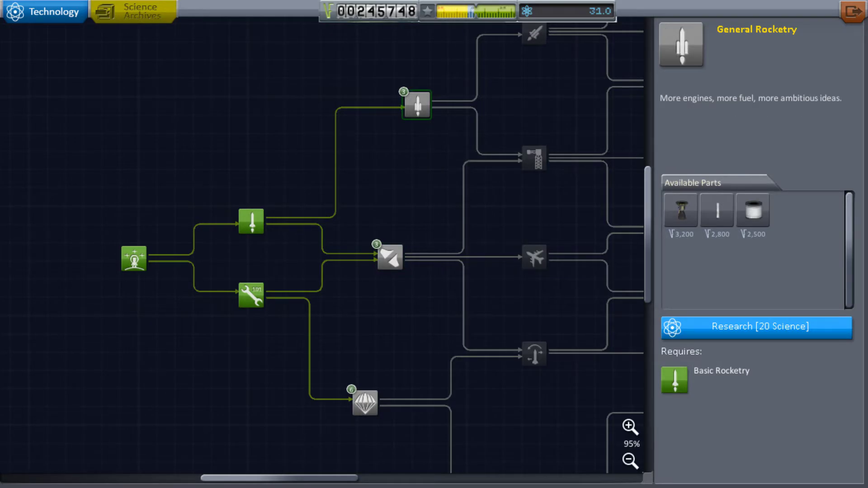
pyautogui.click(756, 326)
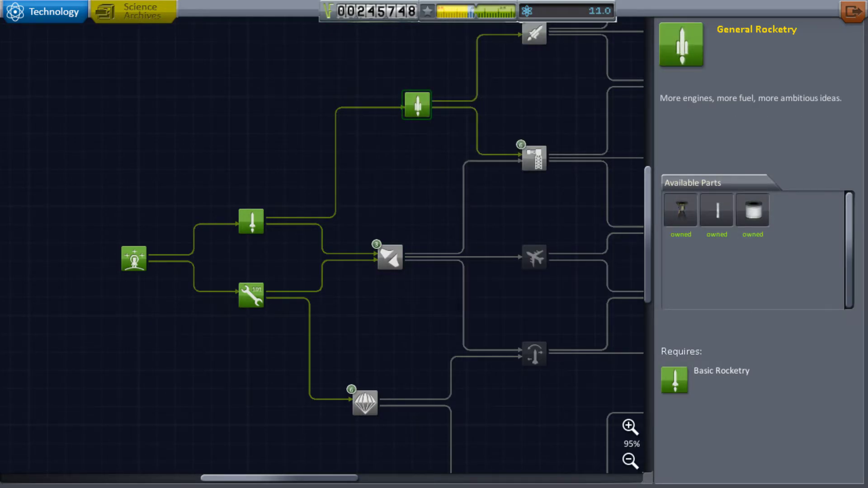
pyautogui.click(852, 11)
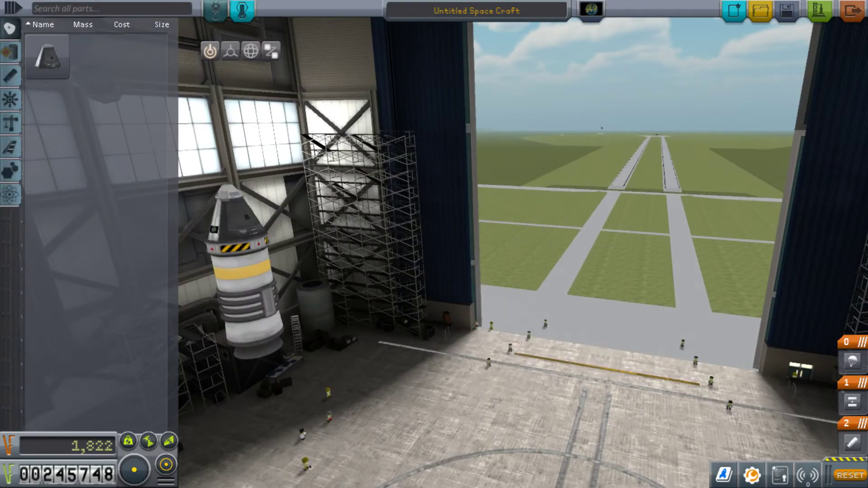
# - Delete the loaded rocket, undo the removal with Ctrl+Z, and look it over in the hangar
pyautogui.click(102, 271)
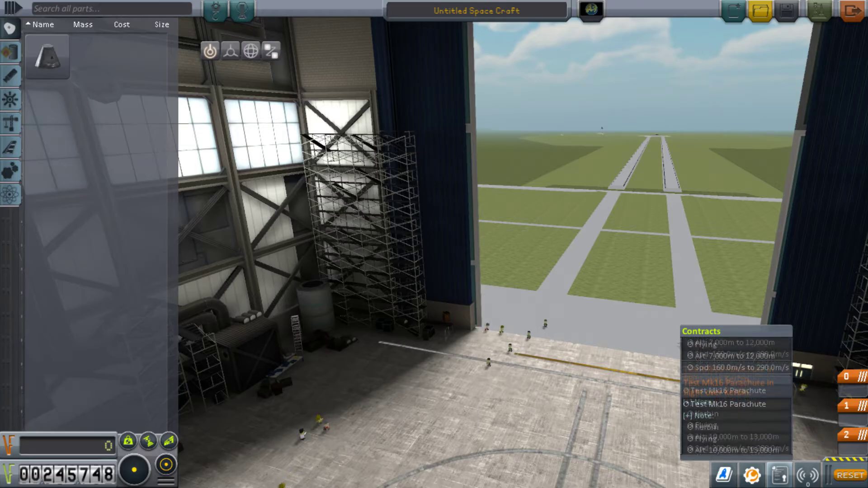
pyautogui.scroll(-1, 736, 394)
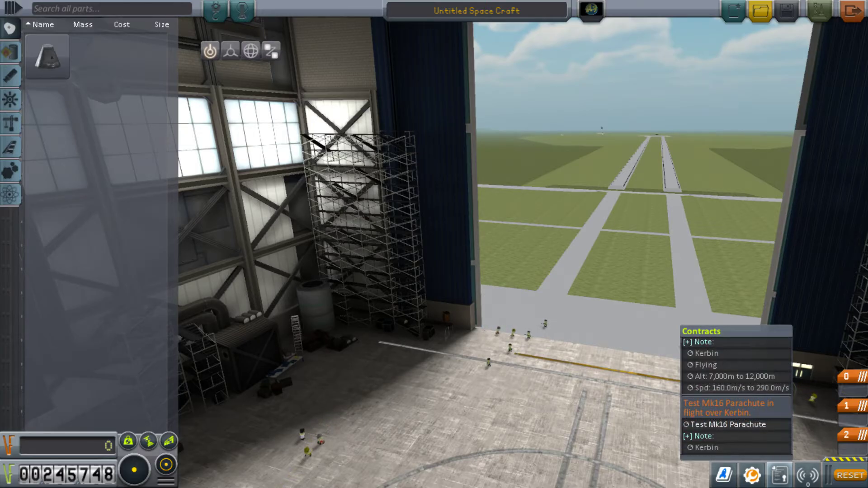
pyautogui.hotkey('ctrl', 'z')
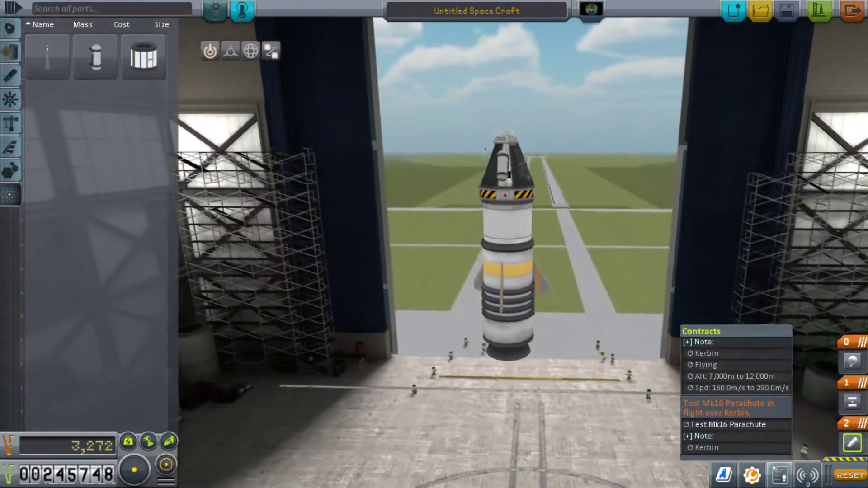
pyautogui.moveTo(515, 245); pyautogui.dragTo(353, 203)
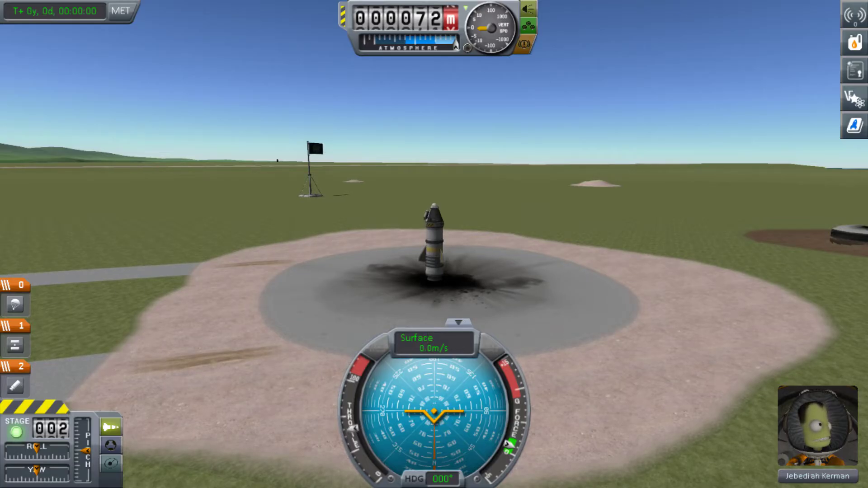
# - Throttle up and lift off from the pad, then warp time 4x during the climb
pyautogui.press('shift')
pyautogui.press('space')
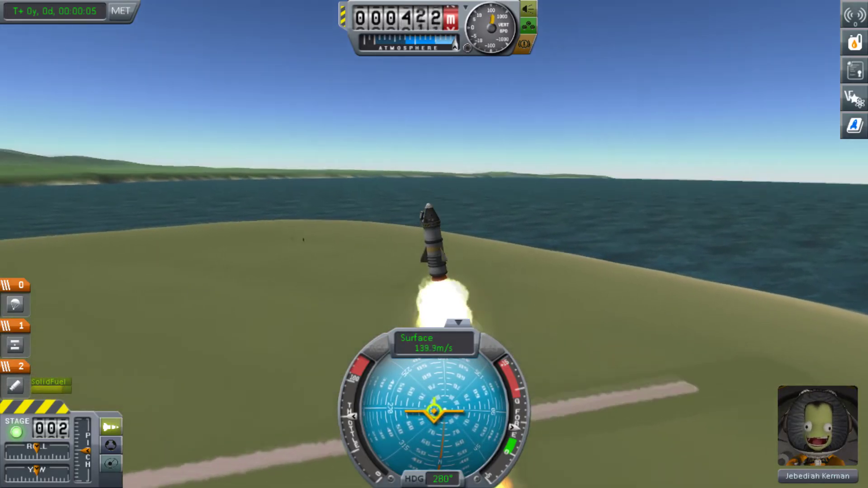
pyautogui.scroll(5, 421, 166)
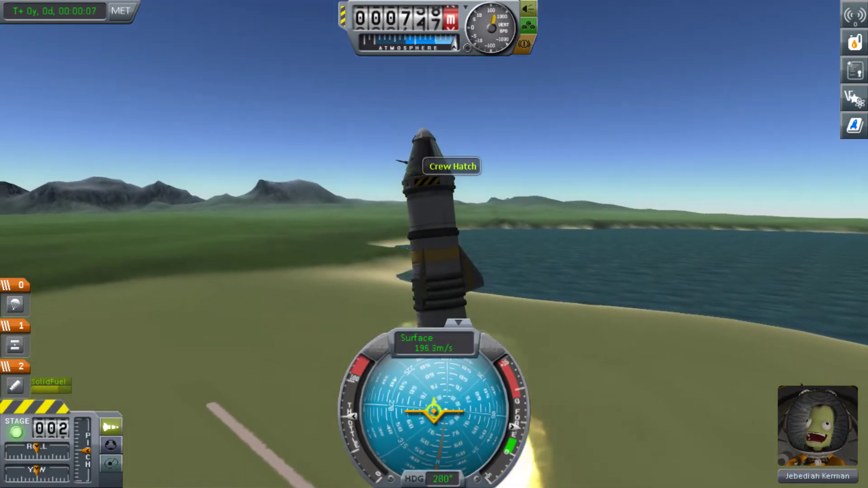
pyautogui.scroll(-5, 421, 166)
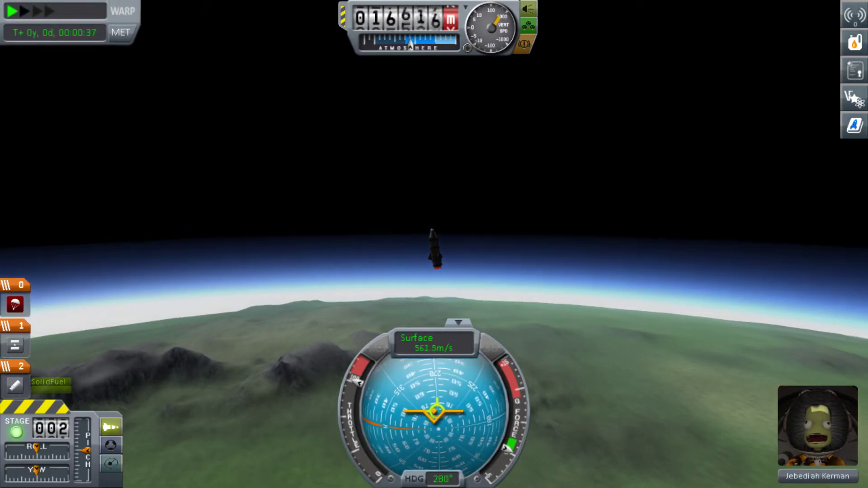
pyautogui.click(51, 12)
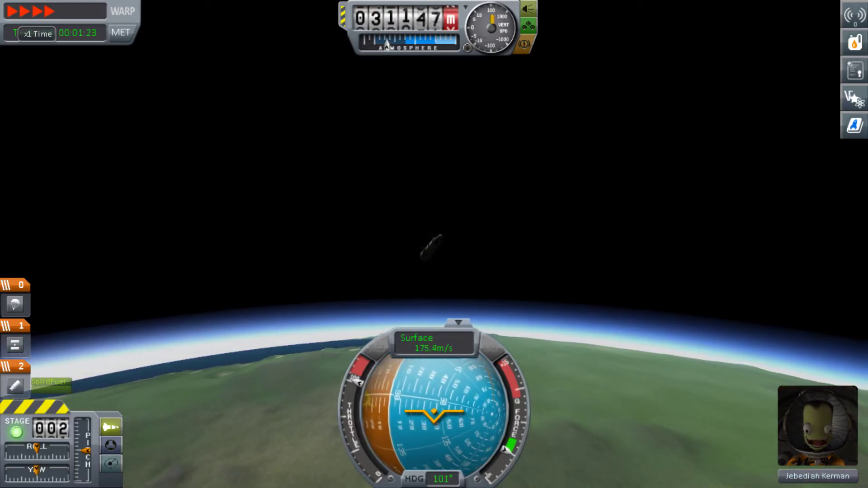
# - Separate the capsule from the spent booster and return time to normal speed
pyautogui.press('space')
pyautogui.press('space')
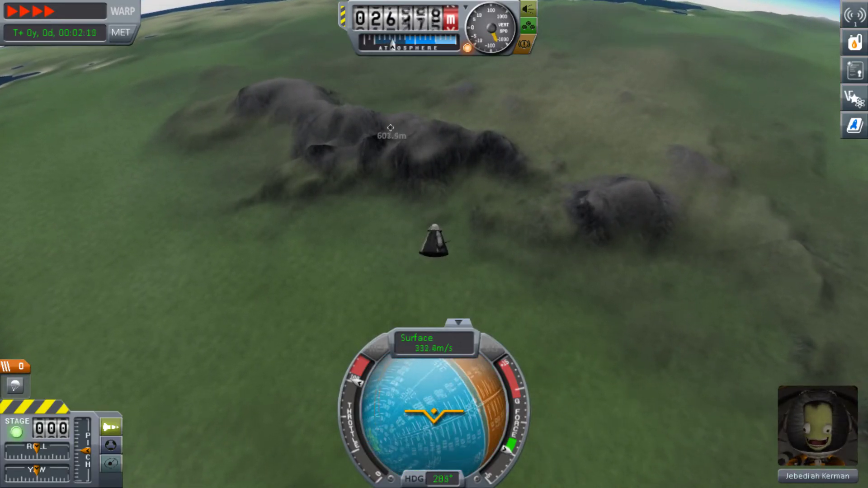
pyautogui.press('/')
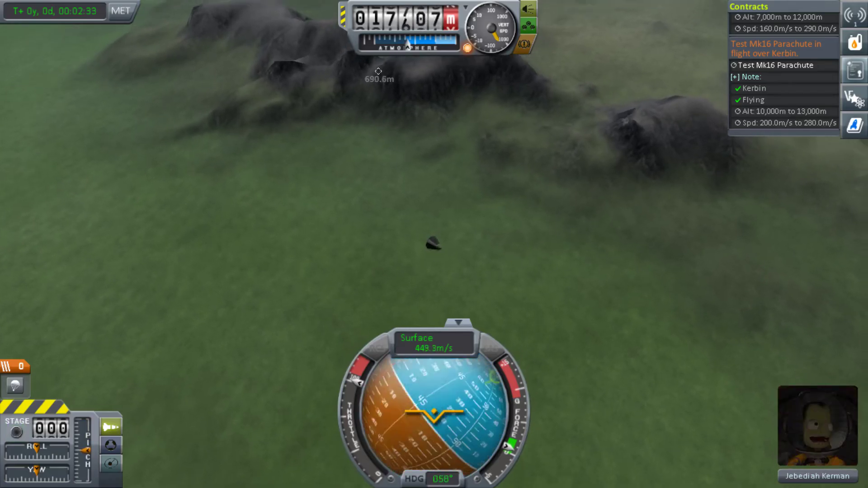
pyautogui.press('Down')
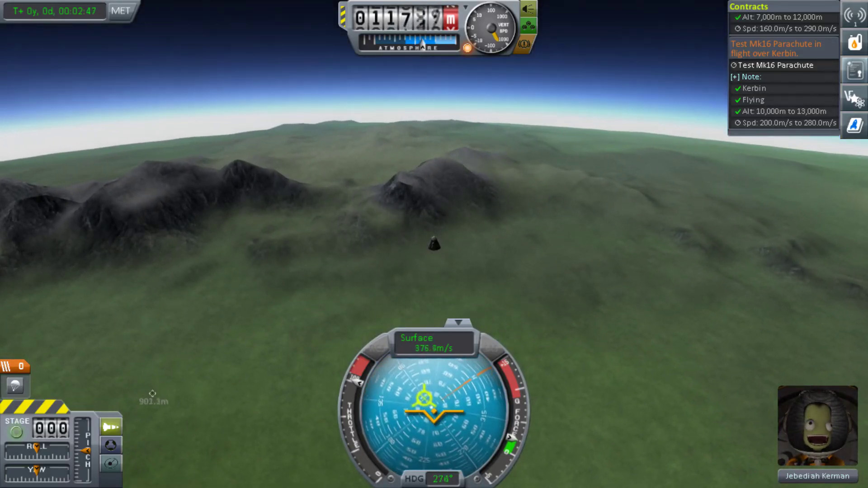
# - Deploy the parachute, warp 4x for the descent, and bring up the KSPedia manual
pyautogui.press('space')
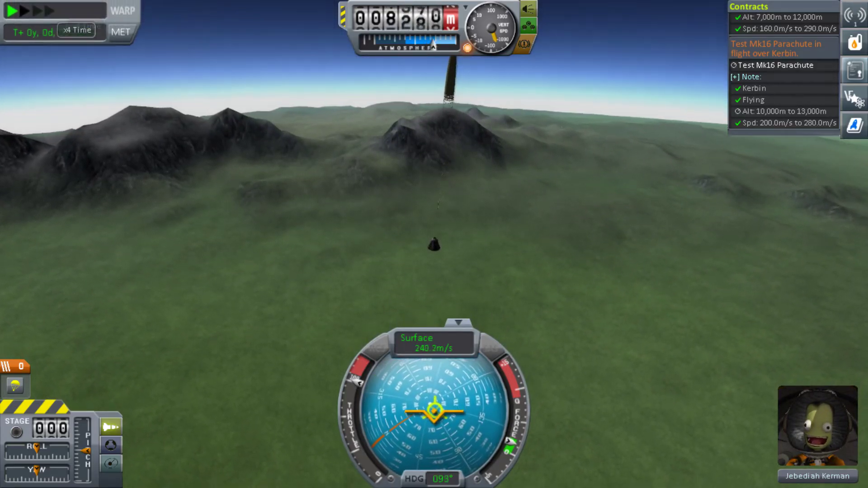
pyautogui.click(49, 11)
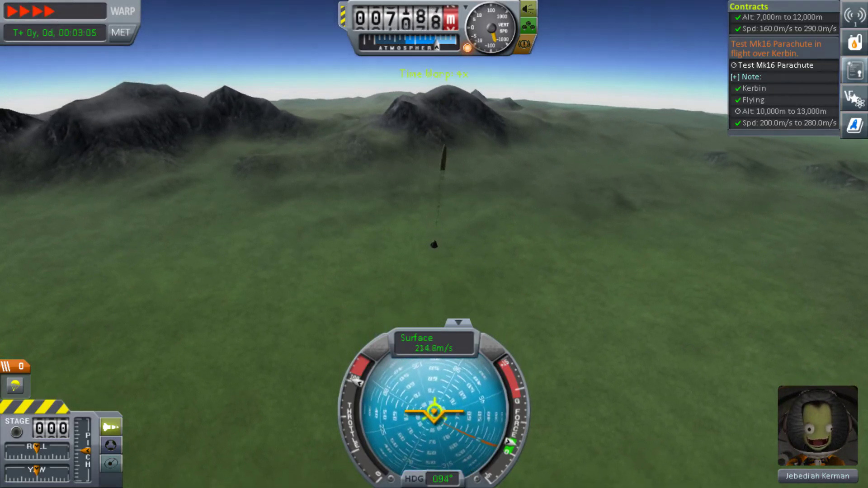
pyautogui.scroll(3, 434, 244)
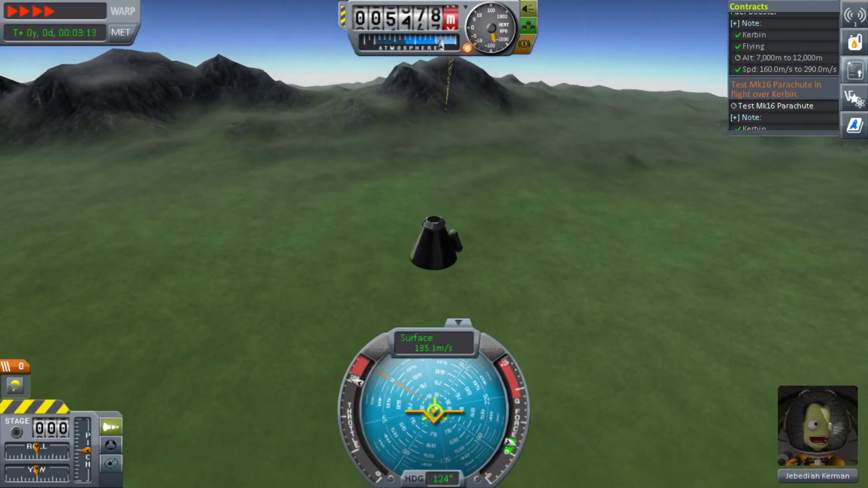
pyautogui.scroll(-3, 434, 244)
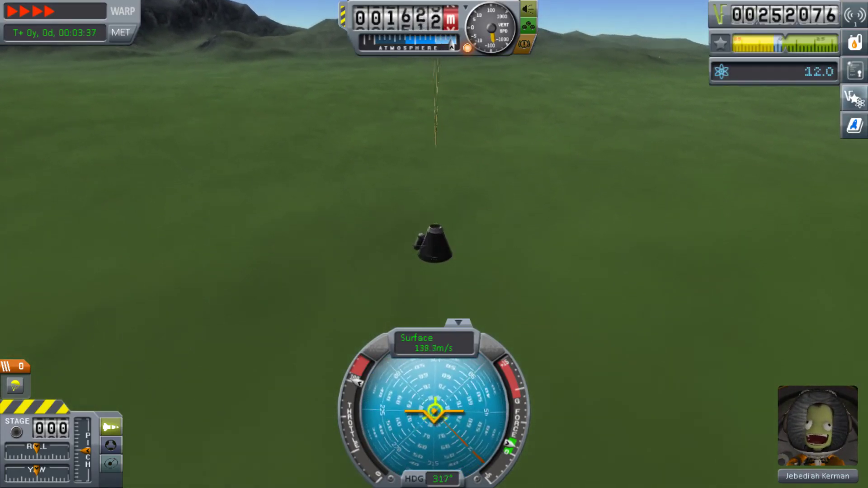
pyautogui.click(853, 124)
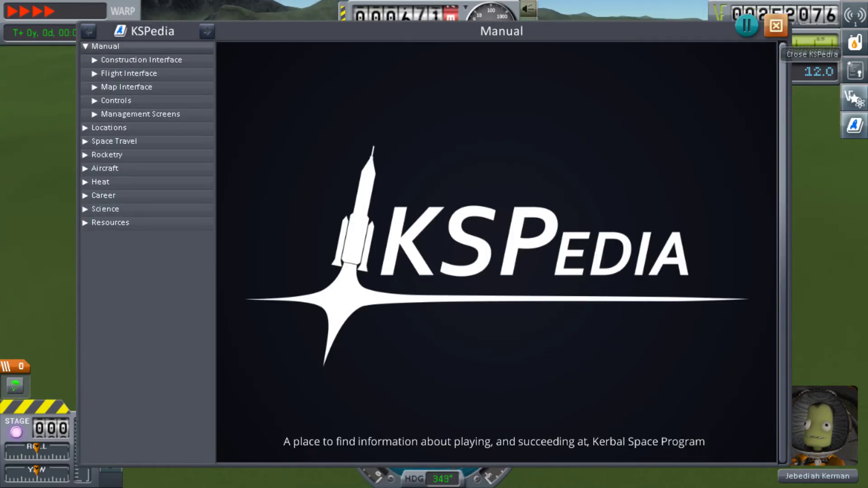
# - Close the KSPedia manual and return to the descending capsule's flight view
pyautogui.click(776, 26)
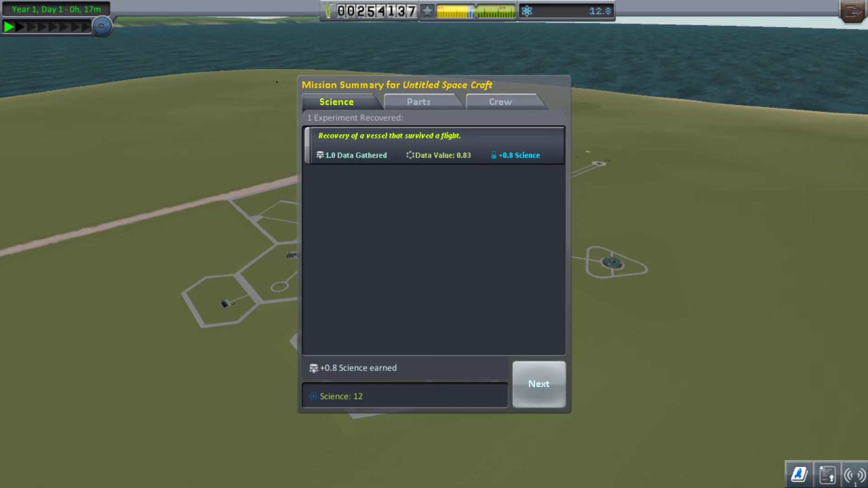
# - Show the recovered parts list in the Mission Summary with their returned funds
pyautogui.click(539, 384)
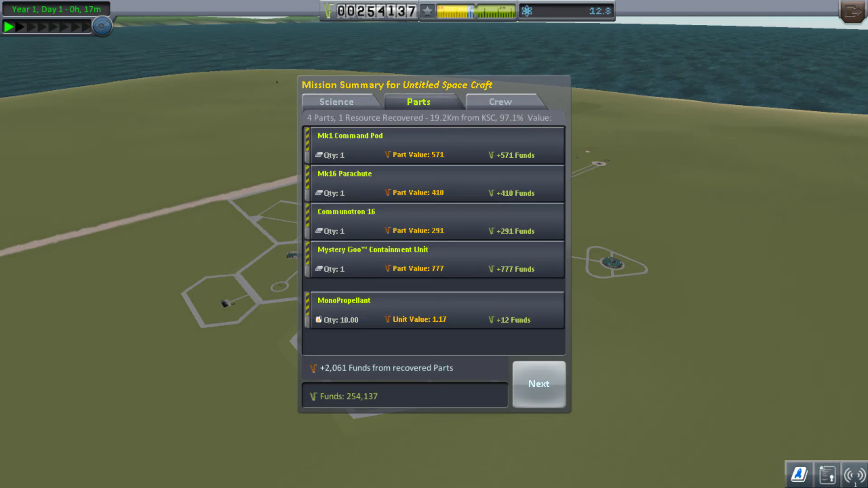